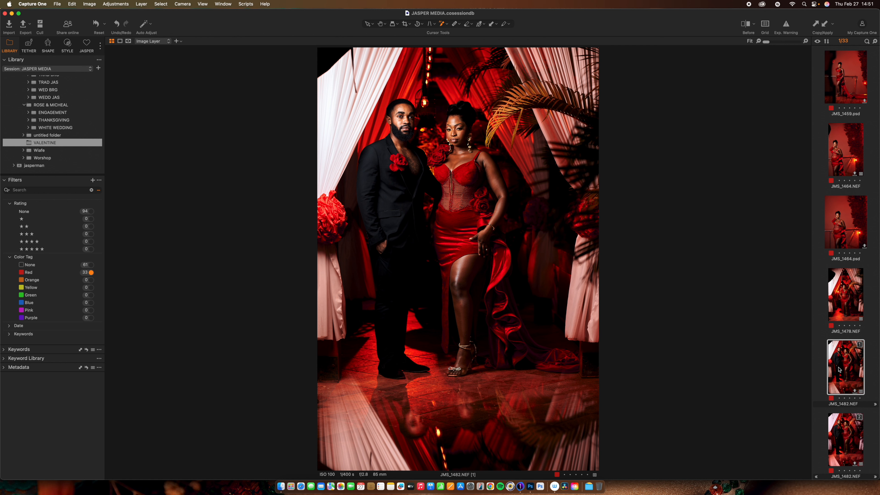
# - Compare the three variants of JMS_1482.NEF in the viewer, ending on the first variant
pyautogui.scroll(-1, 853, 383)
pyautogui.scroll(-3, 854, 383)
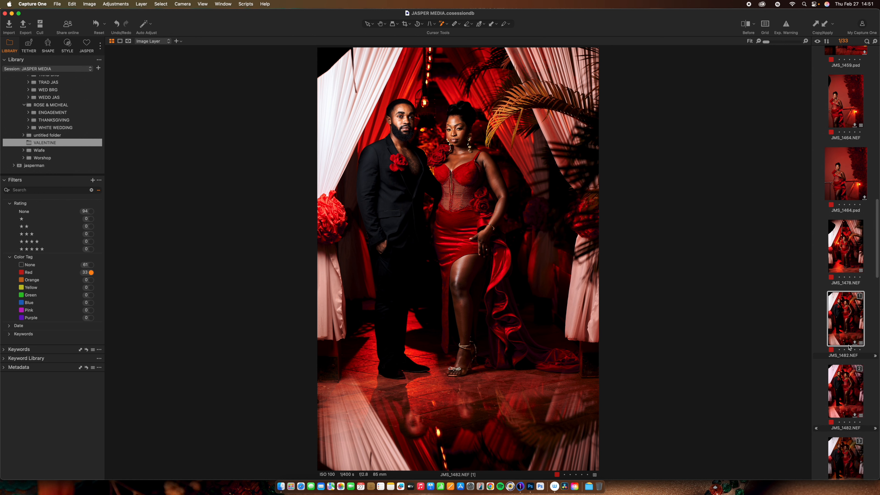
pyautogui.click(850, 382)
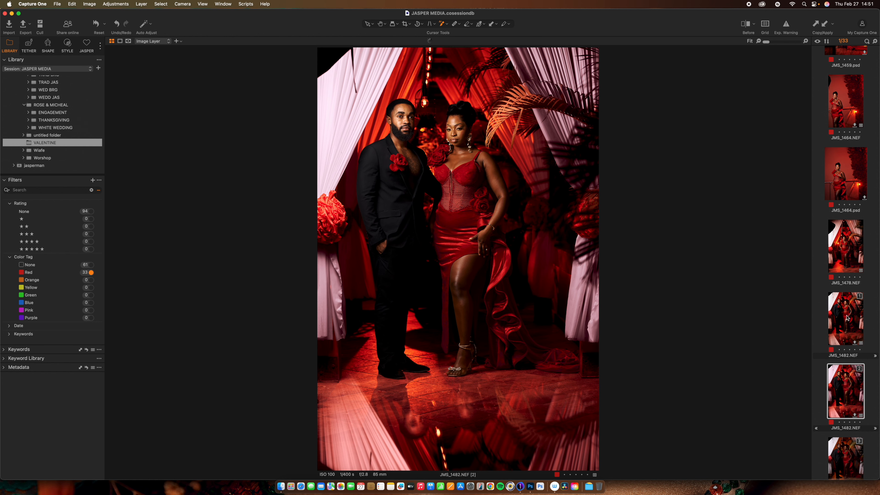
pyautogui.click(847, 316)
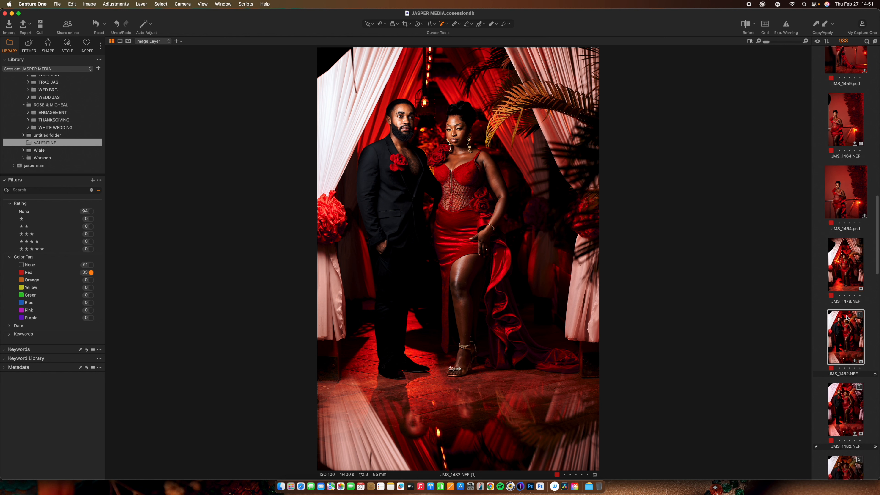
pyautogui.scroll(-3, 847, 318)
pyautogui.scroll(-5, 847, 318)
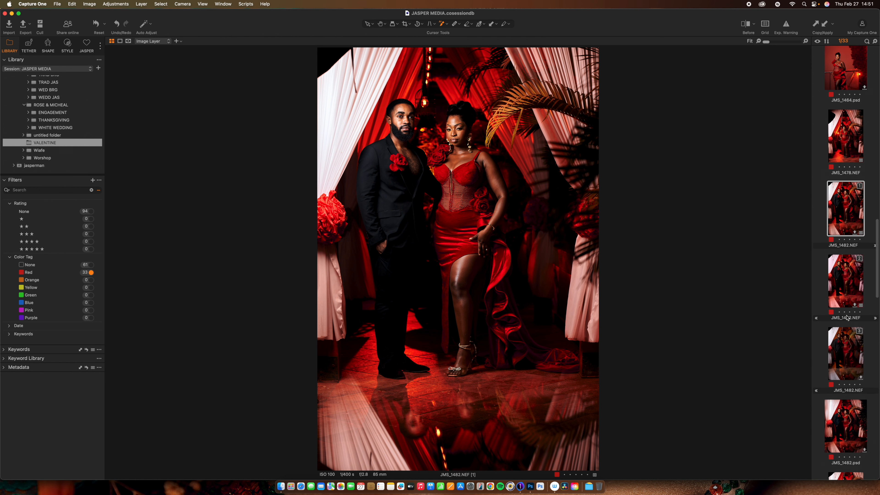
pyautogui.click(848, 344)
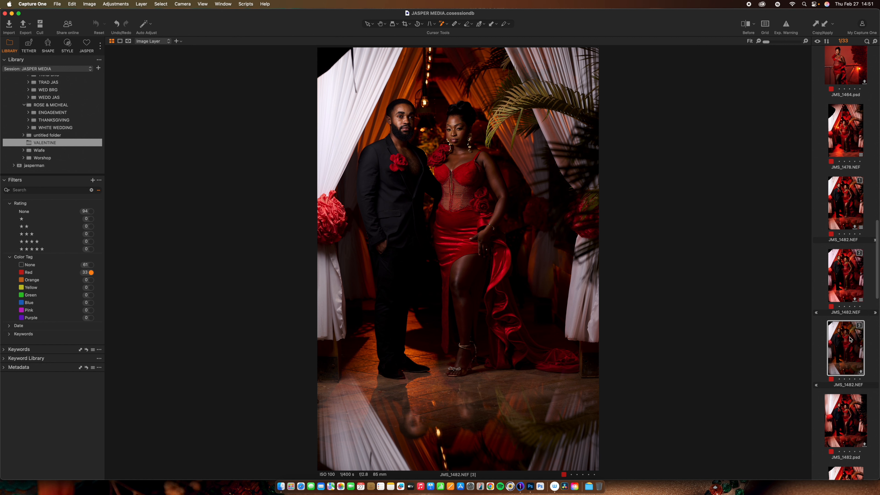
pyautogui.scroll(3, 850, 329)
pyautogui.click(849, 277)
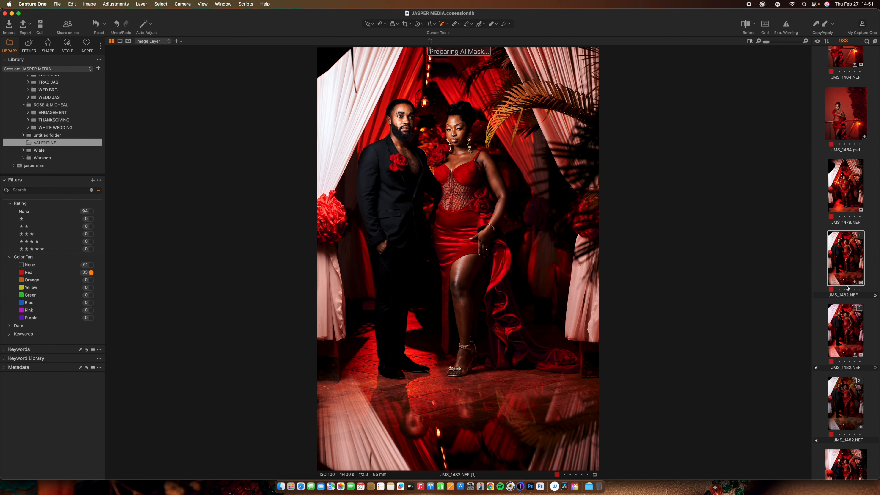
pyautogui.click(844, 335)
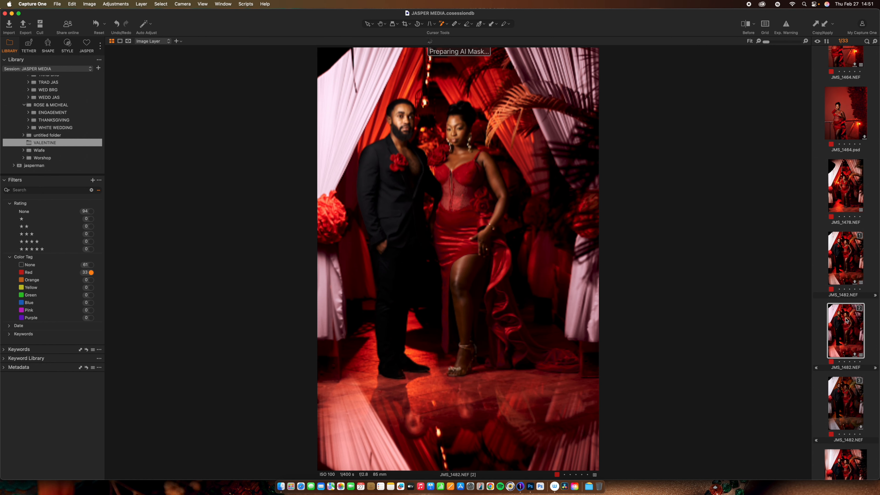
pyautogui.click(845, 272)
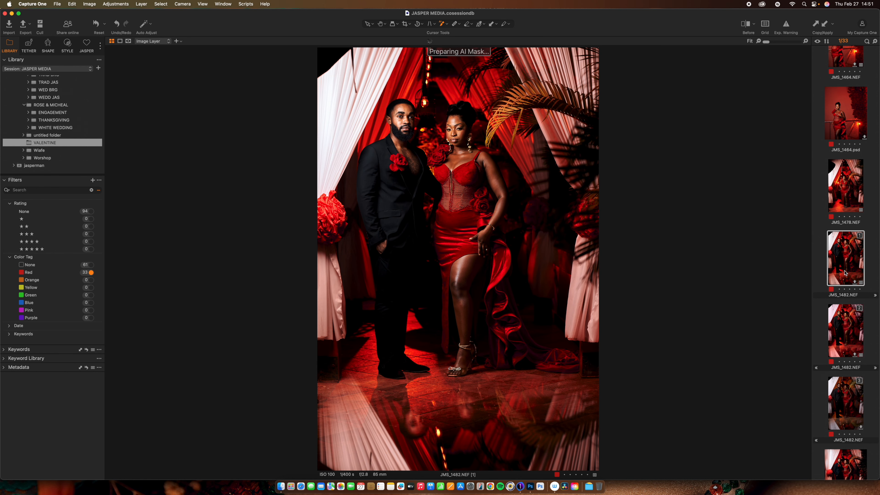
pyautogui.scroll(1, 845, 272)
pyautogui.click(840, 349)
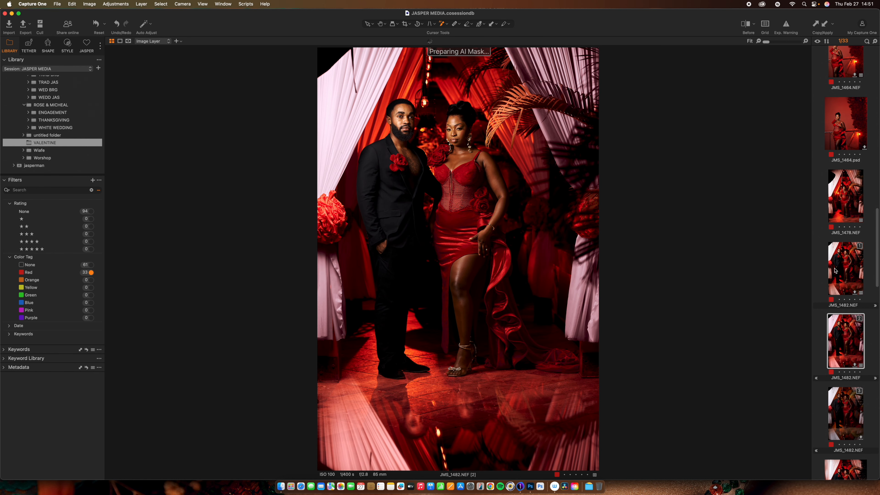
pyautogui.click(836, 270)
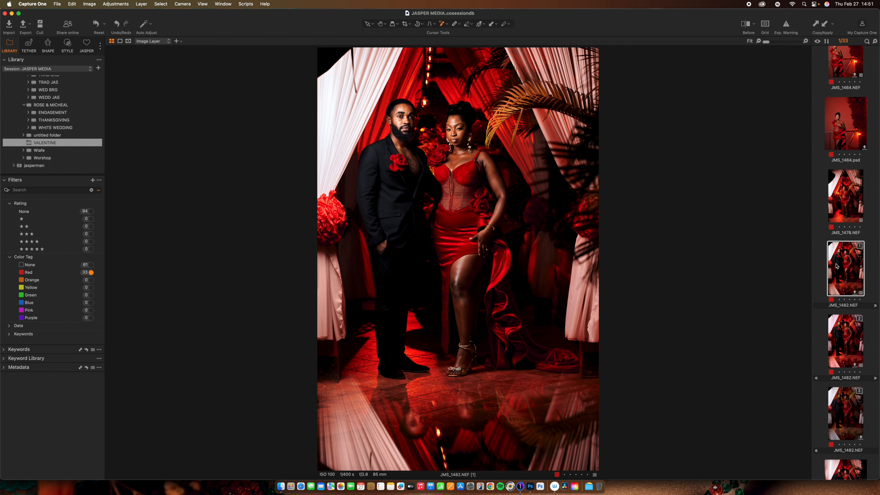
# - Start editing the first variant of JMS_1482.NEF with Adobe Photoshop 2025 and set the file format to PSD
pyautogui.rightClick(849, 266)
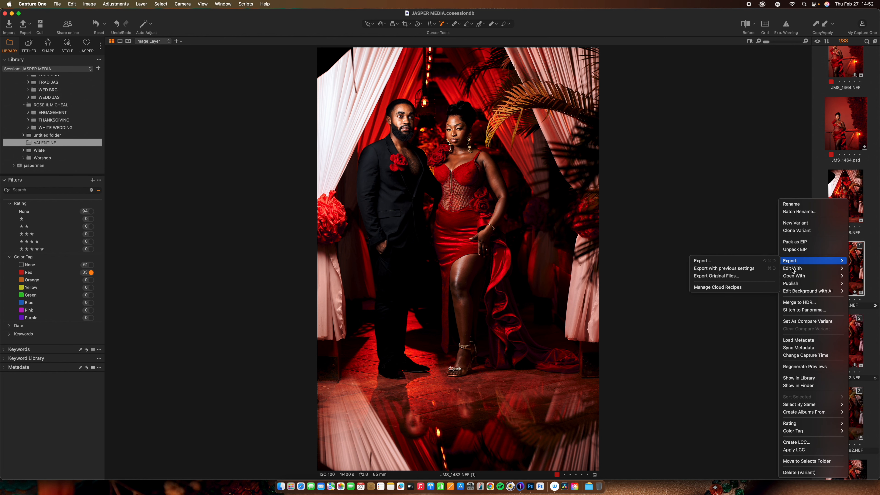
pyautogui.moveTo(794, 268)
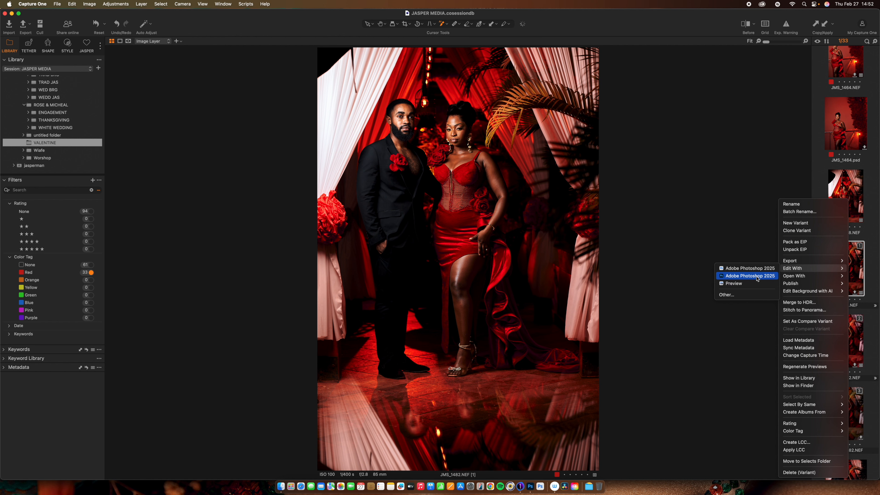
pyautogui.click(757, 277)
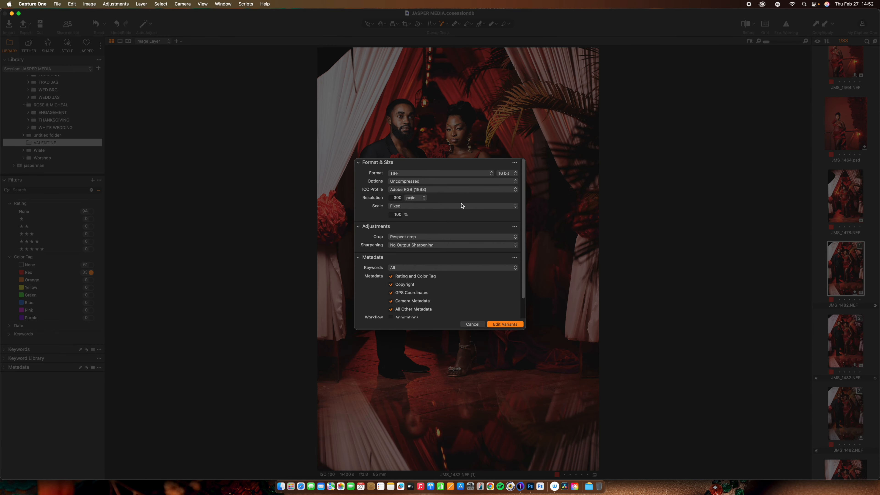
pyautogui.click(462, 175)
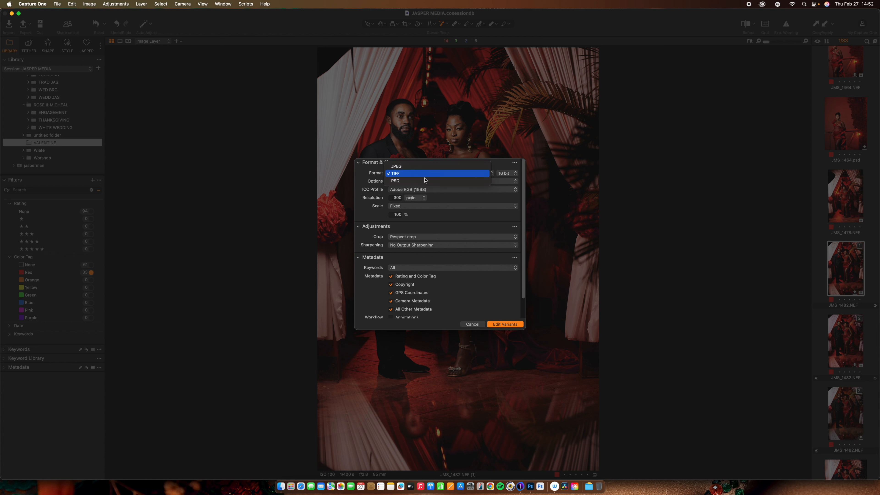
pyautogui.click(378, 173)
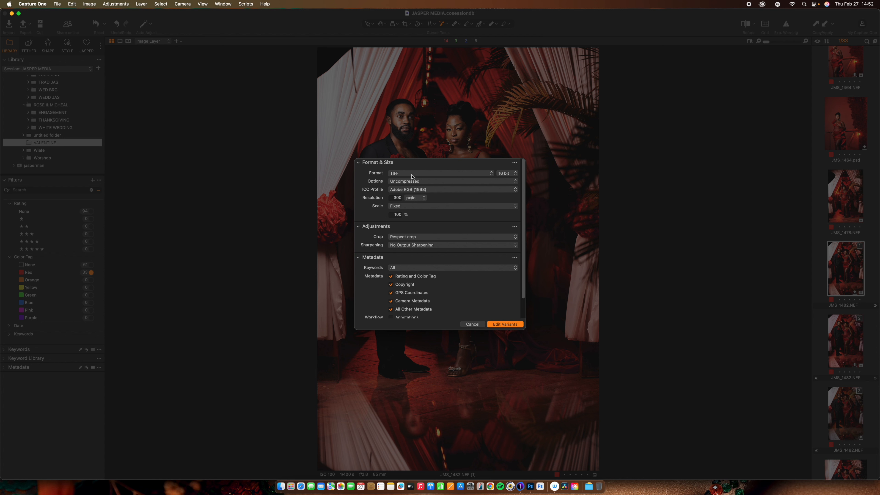
pyautogui.click(413, 175)
pyautogui.click(438, 183)
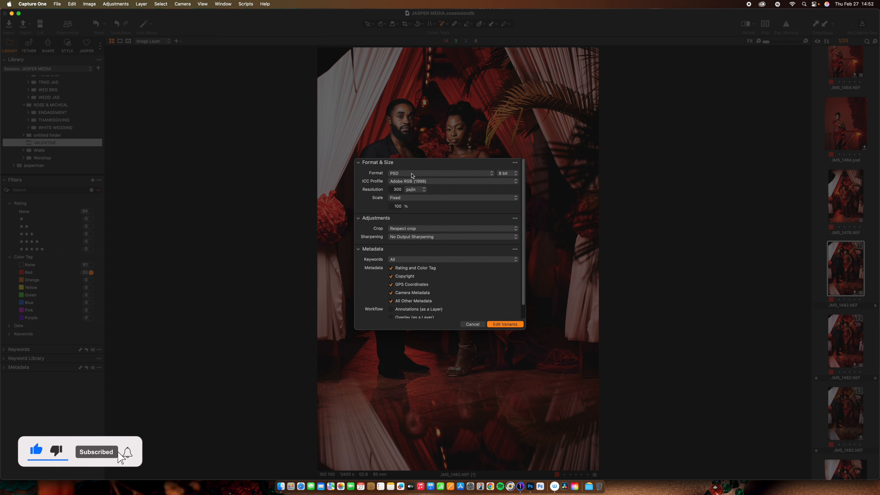
# - Set the PSD bit depth to 16 bit and send the variant to Photoshop
pyautogui.click(508, 174)
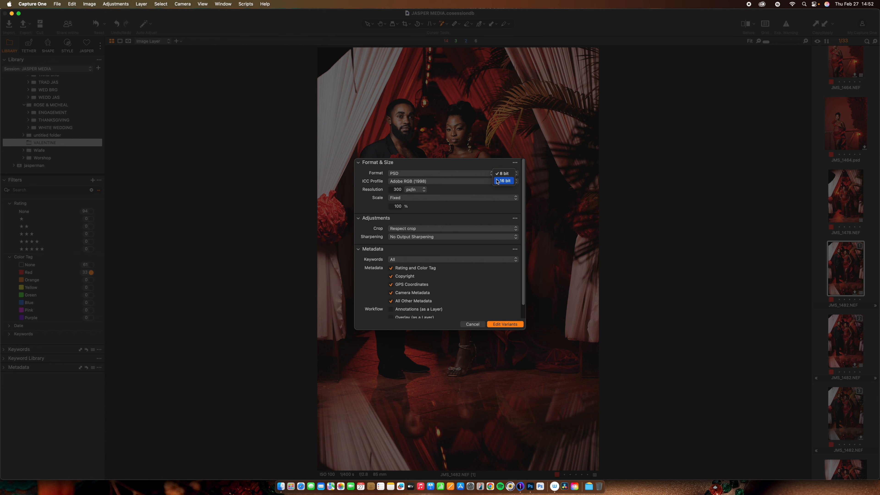
pyautogui.click(465, 161)
pyautogui.click(515, 177)
pyautogui.click(511, 183)
pyautogui.click(505, 325)
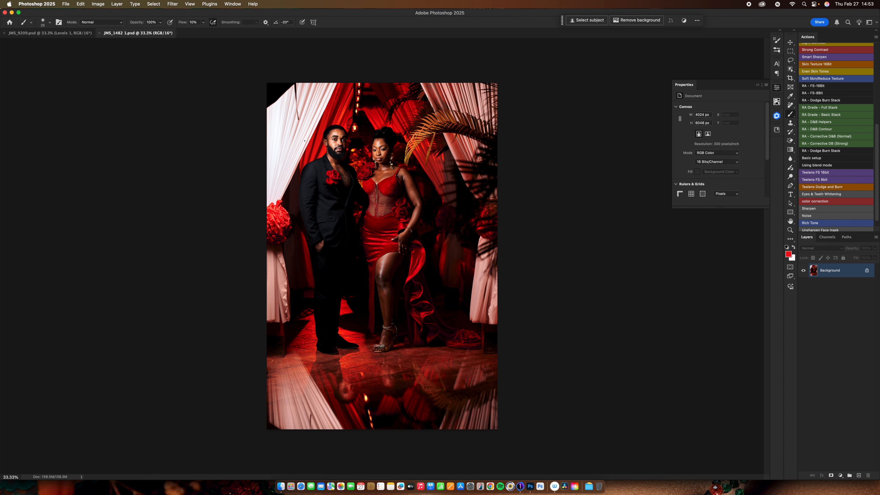
# - Activate the Remove Tool with a larger brush and add a new blank layer above the Background
pyautogui.click(796, 106)
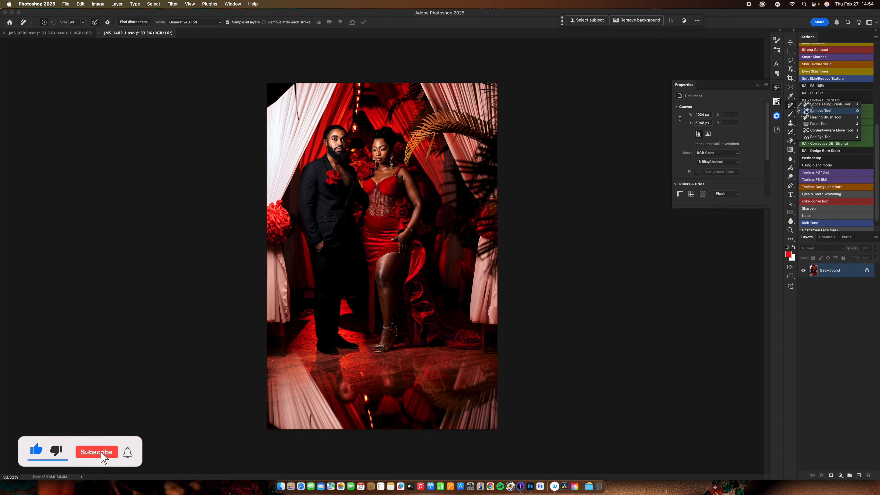
pyautogui.click(807, 111)
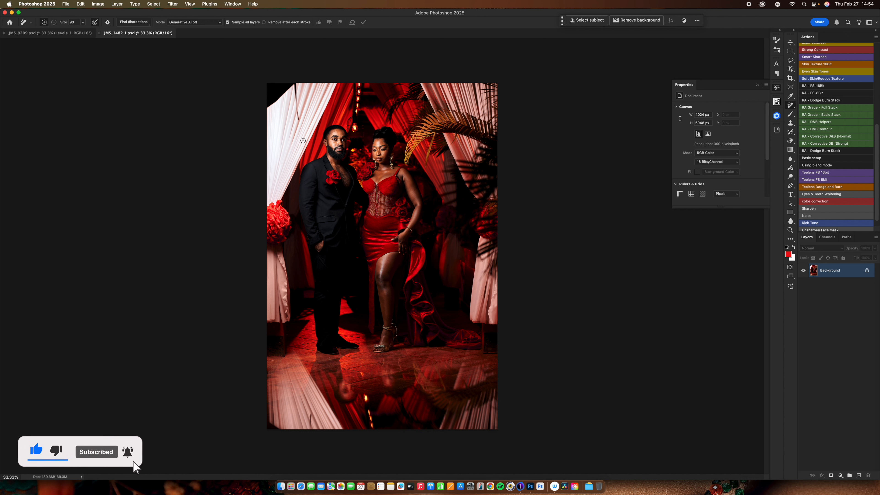
pyautogui.press(']')
pyautogui.press(']')
pyautogui.click(859, 475)
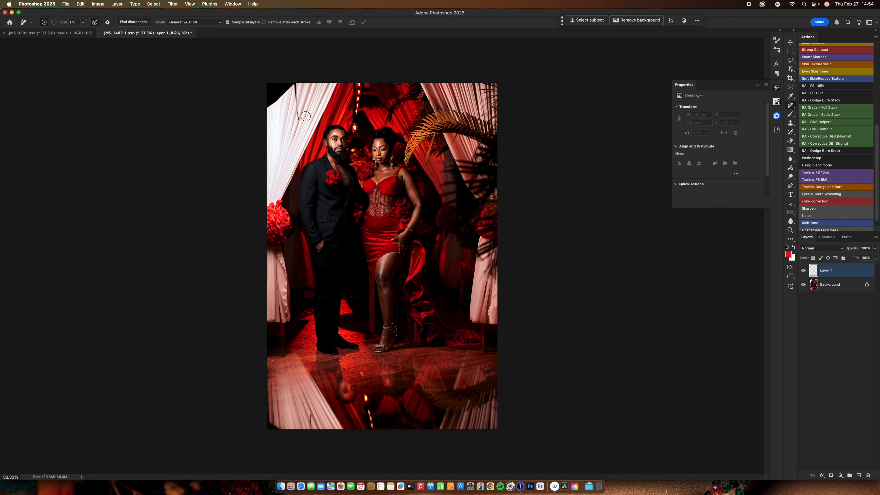
# - Brush out the black corner at the photo's upper left and the flaw at its lower-left corner, and merge the layer into the Background
pyautogui.press(']')
pyautogui.press(']')
pyautogui.moveTo(295, 109)
pyautogui.mouseDown()
pyautogui.moveTo(294, 82)
pyautogui.moveTo(257, 110)
pyautogui.moveTo(268, 76)
pyautogui.moveTo(261, 89)
pyautogui.moveTo(268, 94)
pyautogui.moveTo(294, 82)
pyautogui.moveTo(260, 111)
pyautogui.mouseUp()
pyautogui.moveTo(269, 422)
pyautogui.mouseDown()
pyautogui.moveTo(287, 433)
pyautogui.moveTo(268, 425)
pyautogui.moveTo(316, 417)
pyautogui.moveTo(311, 408)
pyautogui.moveTo(309, 433)
pyautogui.moveTo(292, 425)
pyautogui.mouseUp()
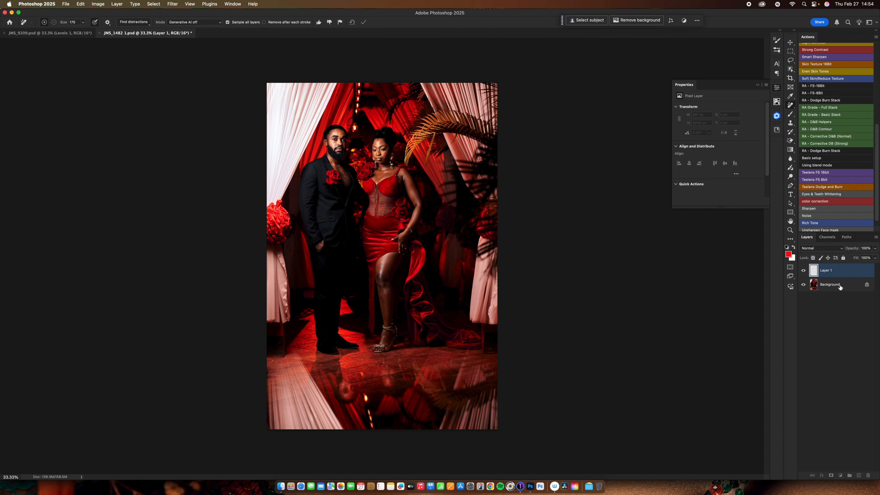
pyautogui.keyDown('shift'); pyautogui.click(848, 289); pyautogui.keyUp('shift')
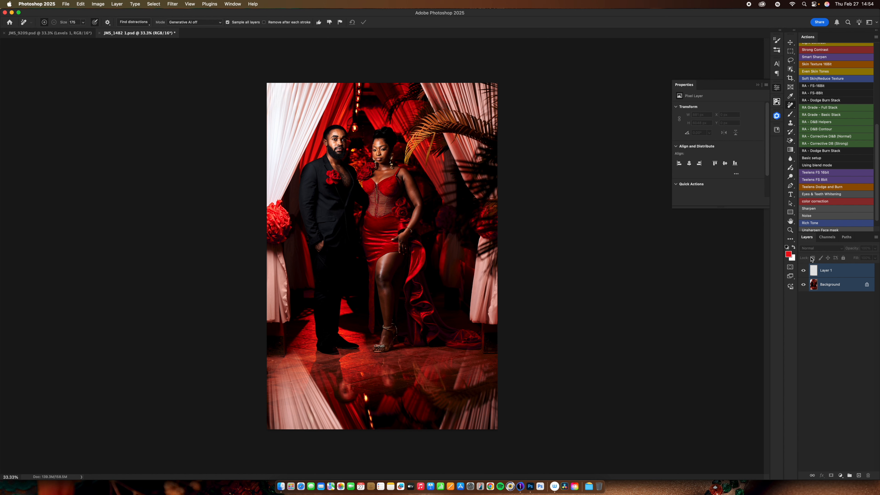
pyautogui.press('super+e')
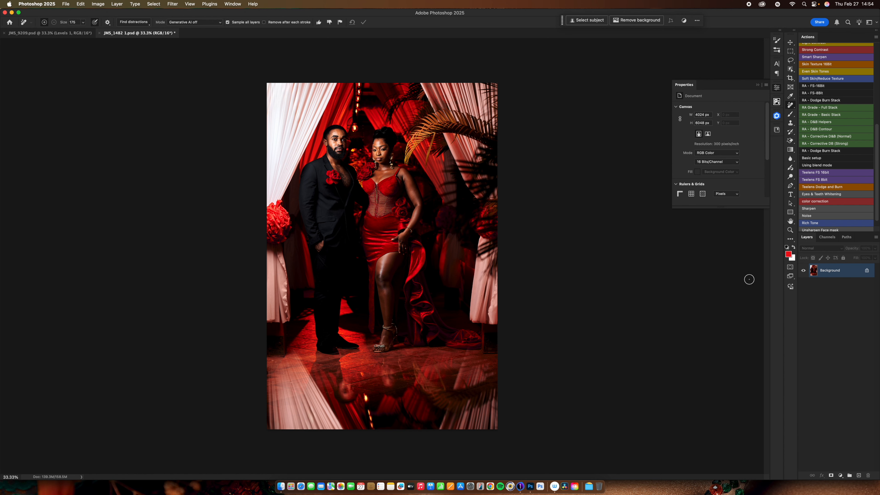
# - Expand the canvas with the Crop tool at a 4:5 ratio, adding empty space above and on both sides of the photo
pyautogui.press('c')
pyautogui.click(392, 225)
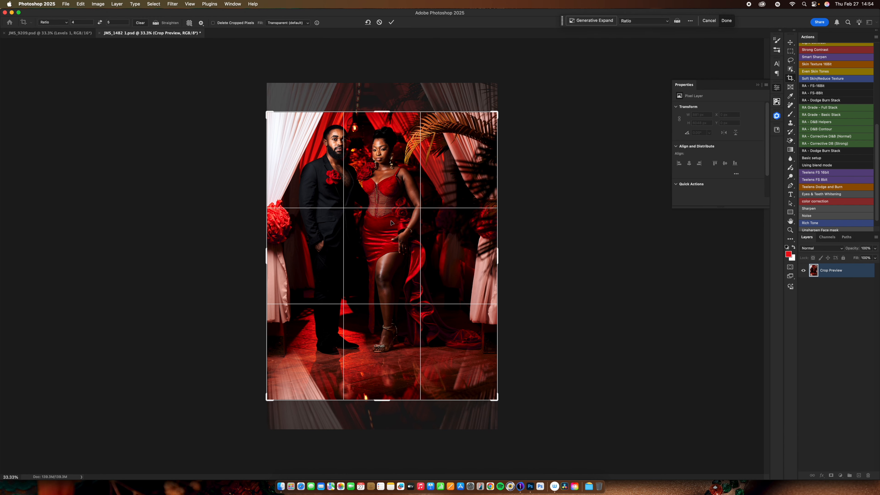
pyautogui.moveTo(382, 111); pyautogui.dragTo(387, 89)
pyautogui.moveTo(389, 417)
pyautogui.mouseDown()
pyautogui.moveTo(388, 409)
pyautogui.moveTo(383, 429)
pyautogui.mouseUp()
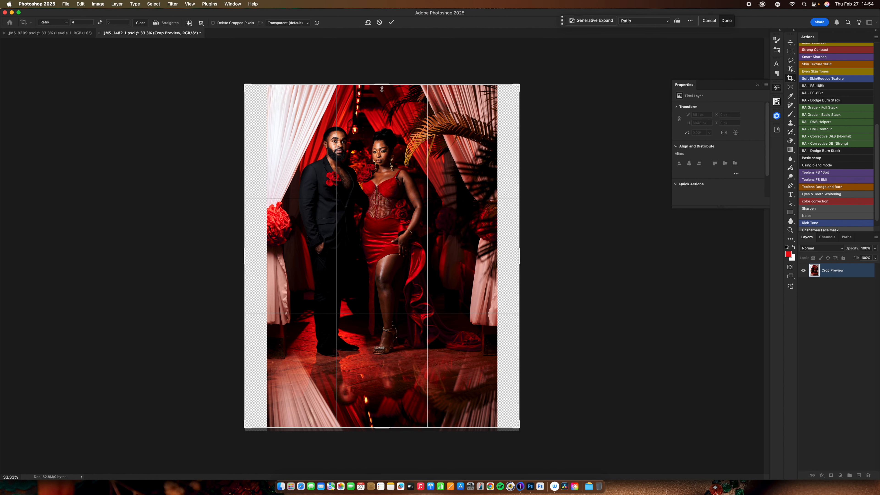
pyautogui.moveTo(382, 89); pyautogui.dragTo(383, 74)
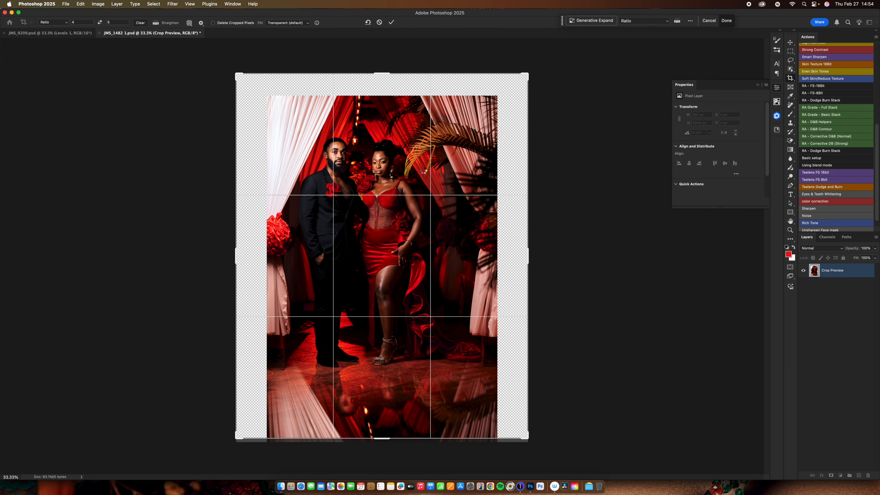
pyautogui.press('Return')
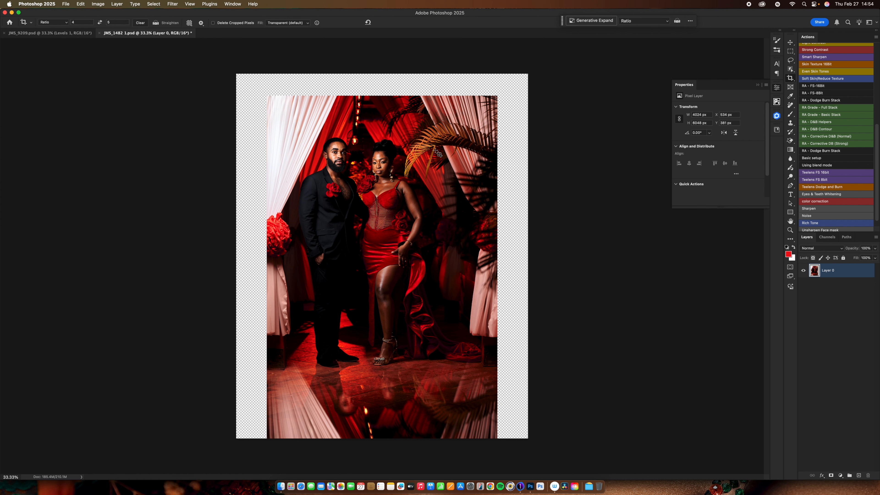
# - Select the empty strips along the right side and top, slightly overlapping the photo, and run Generative Fill without a prompt
pyautogui.press('m')
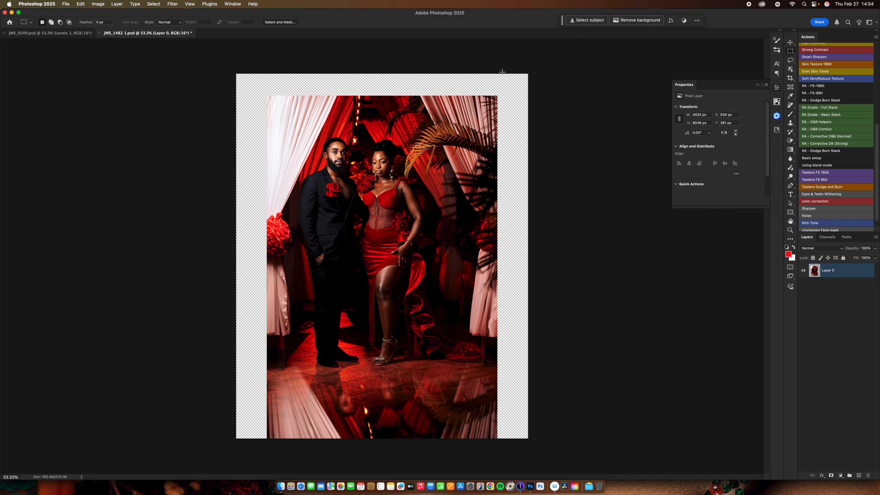
pyautogui.moveTo(494, 71); pyautogui.dragTo(623, 455)
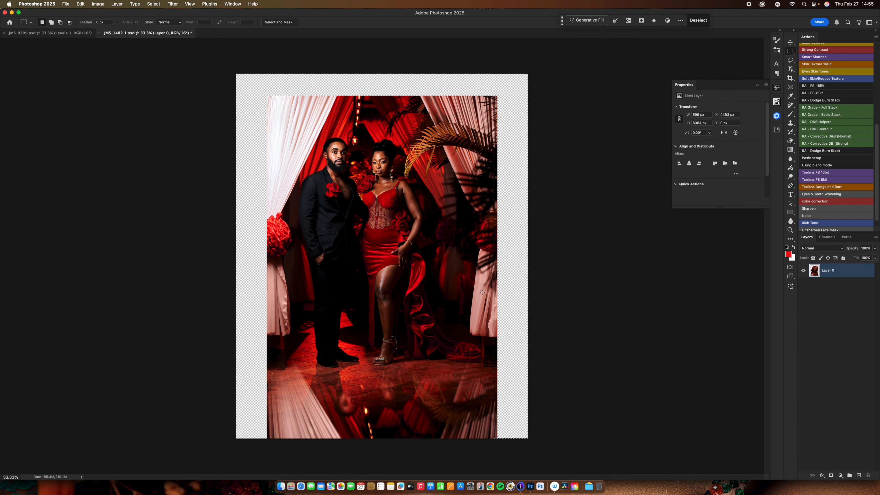
pyautogui.moveTo(236, 71); pyautogui.dragTo(544, 101)
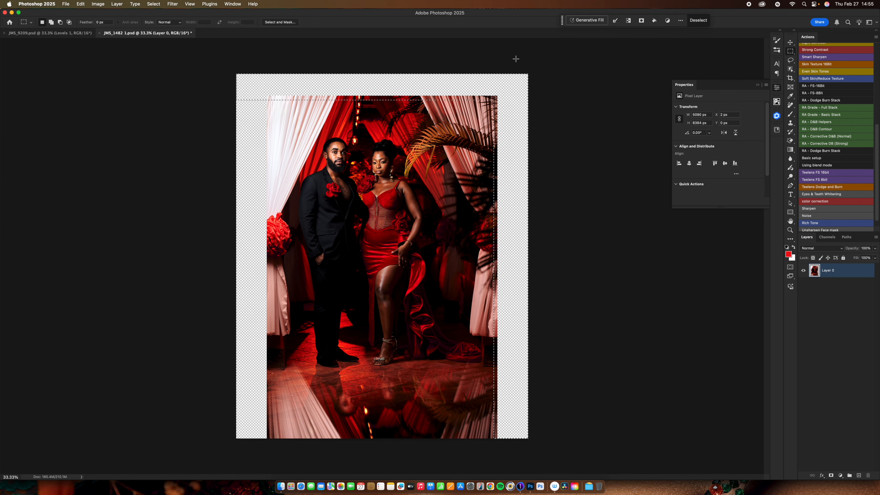
pyautogui.press('super+shift+g')
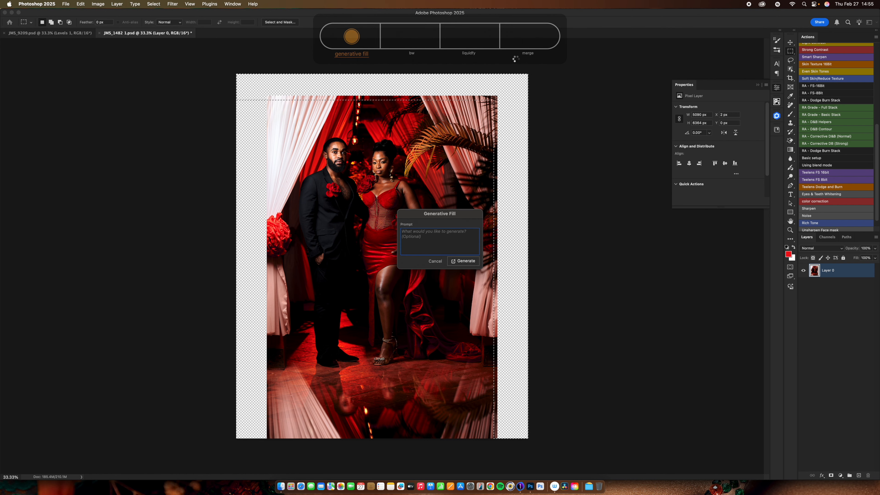
pyautogui.press('Return')
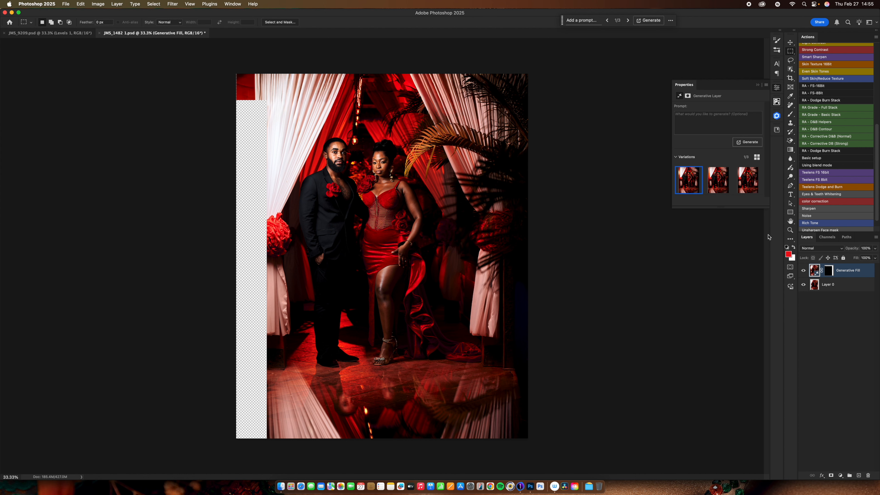
# - Toggle the Generative Fill layer to compare before and after, and choose its second variation
pyautogui.click(803, 271)
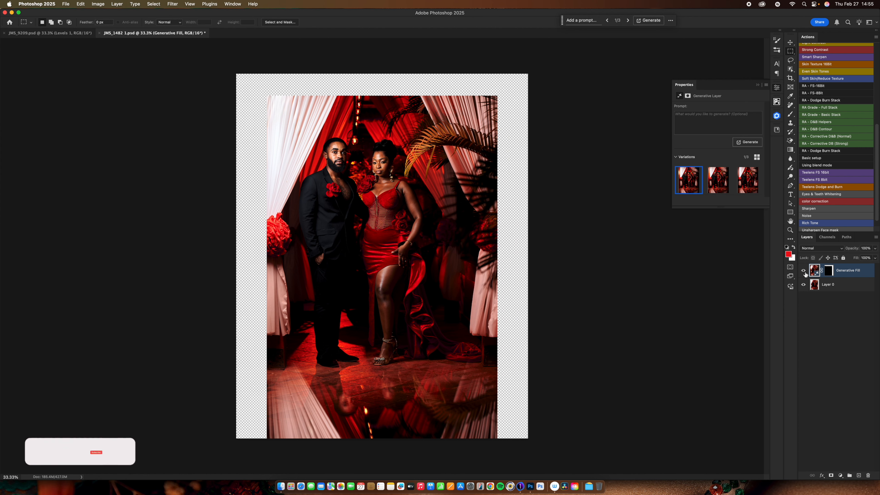
pyautogui.click(803, 271)
pyautogui.click(731, 191)
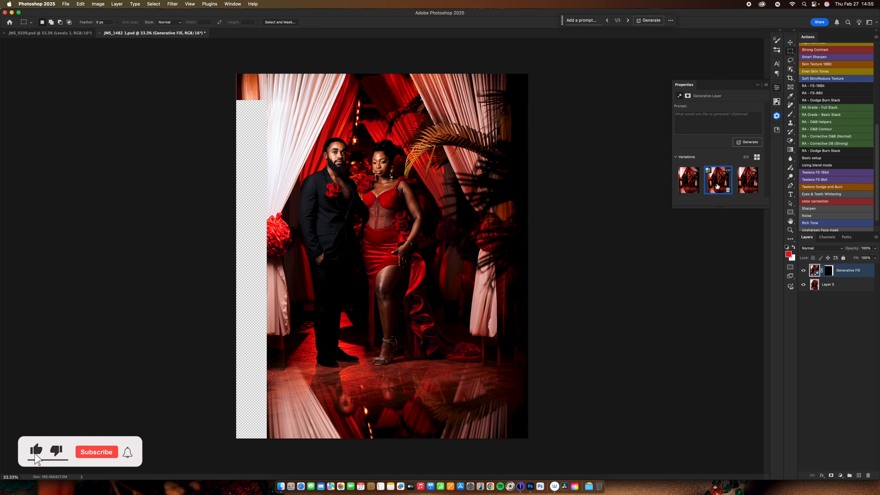
# - Compare the generated variations for the right and top extension, keep the second one, and merge it with Layer 0
pyautogui.click(744, 191)
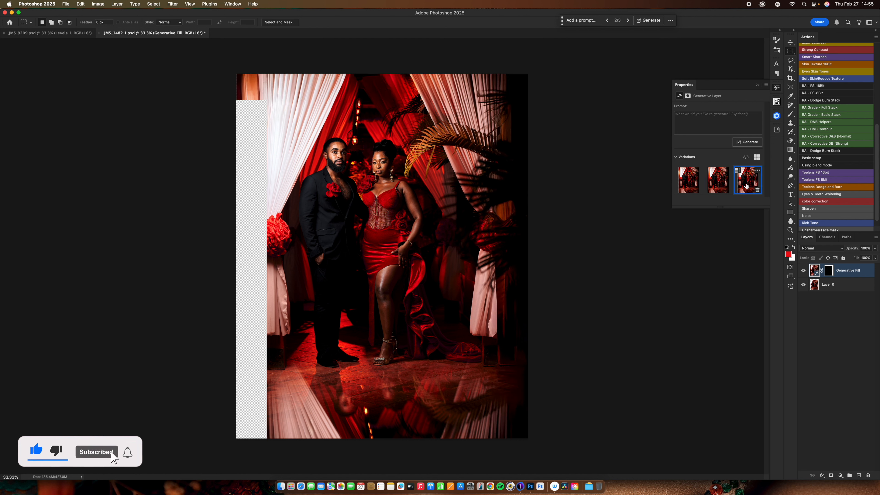
pyautogui.click(723, 191)
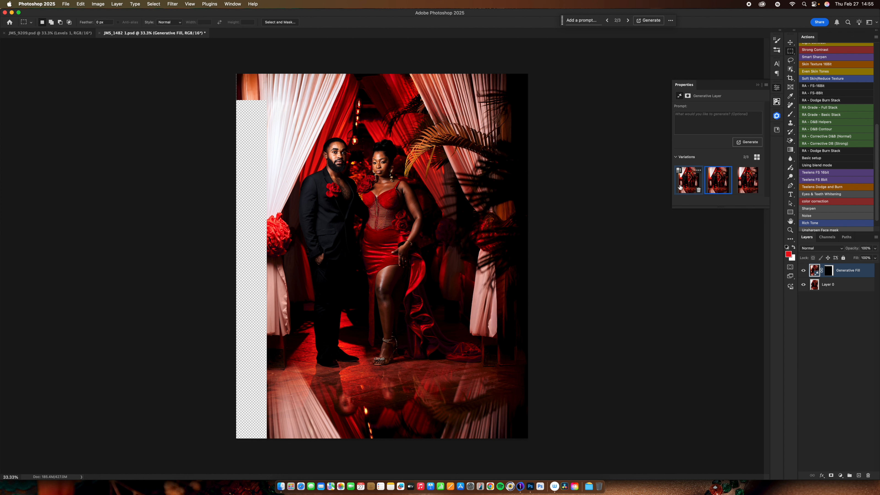
pyautogui.click(693, 185)
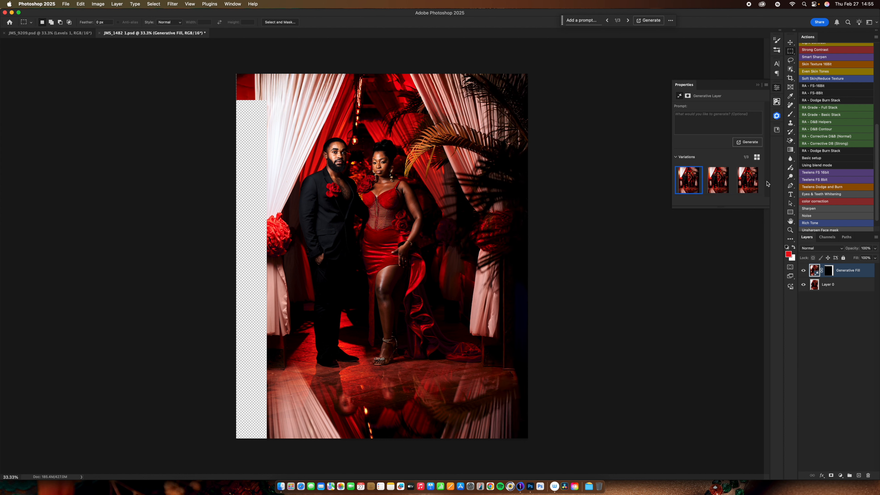
pyautogui.click(746, 185)
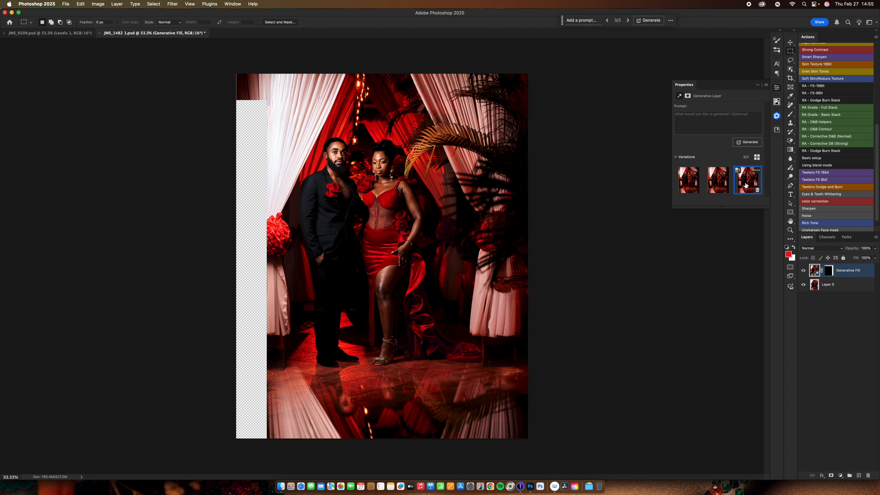
pyautogui.click(719, 182)
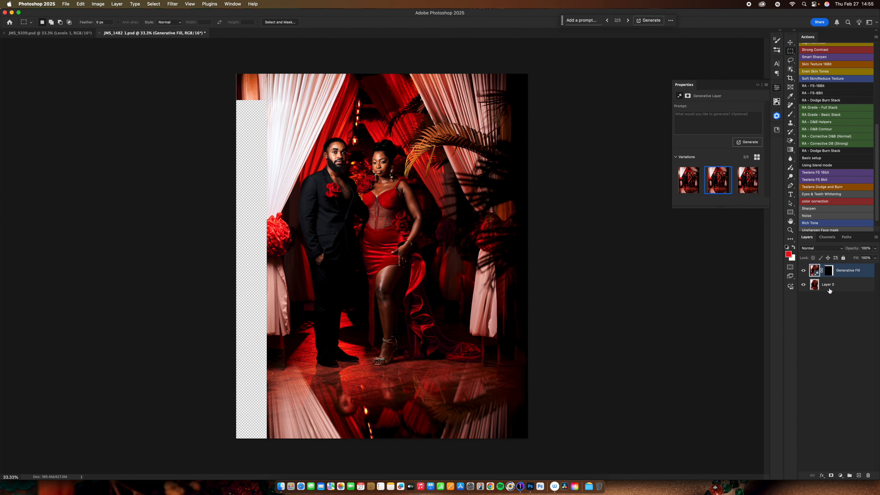
pyautogui.keyDown('shift'); pyautogui.click(846, 289); pyautogui.keyUp('shift')
pyautogui.press('super+e')
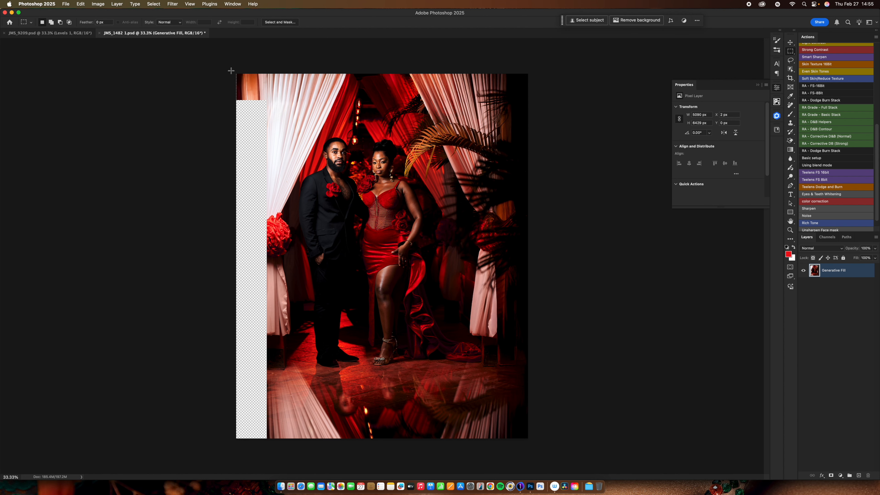
# - Select the empty strip beside the photo with a slight overlap onto it and run Generative Fill without a prompt
pyautogui.moveTo(231, 70); pyautogui.dragTo(270, 464)
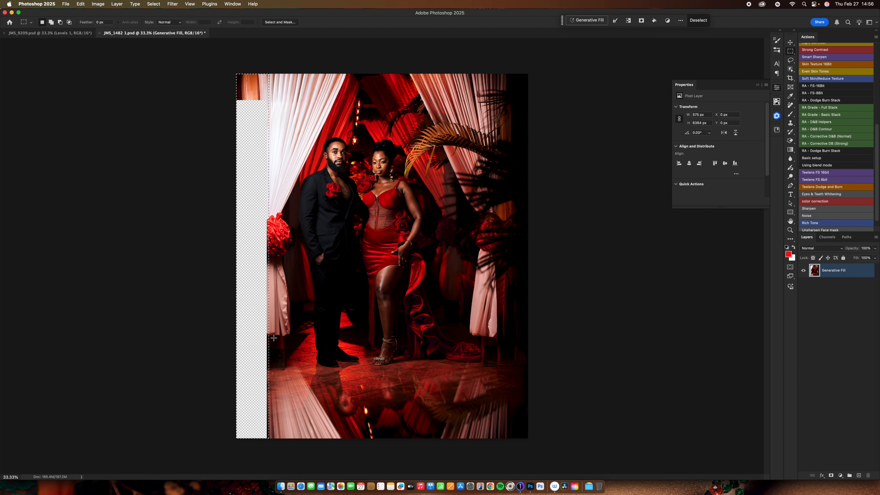
pyautogui.press('super+shift+g')
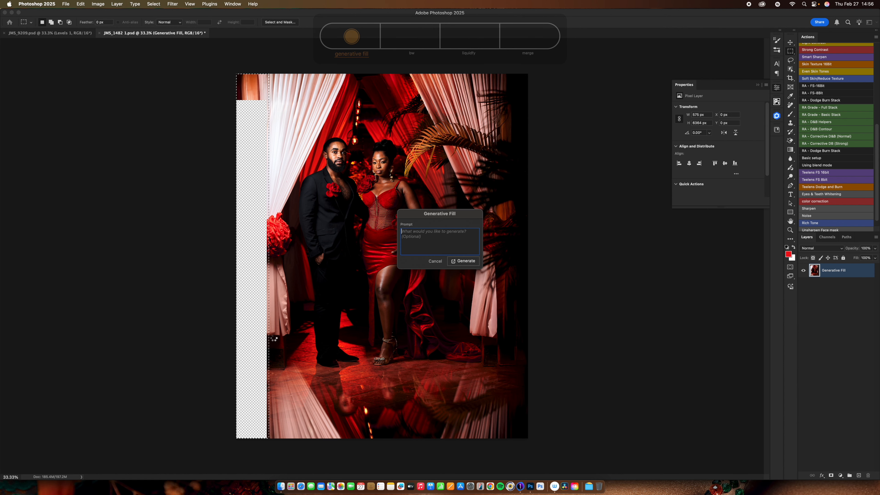
pyautogui.press('Return')
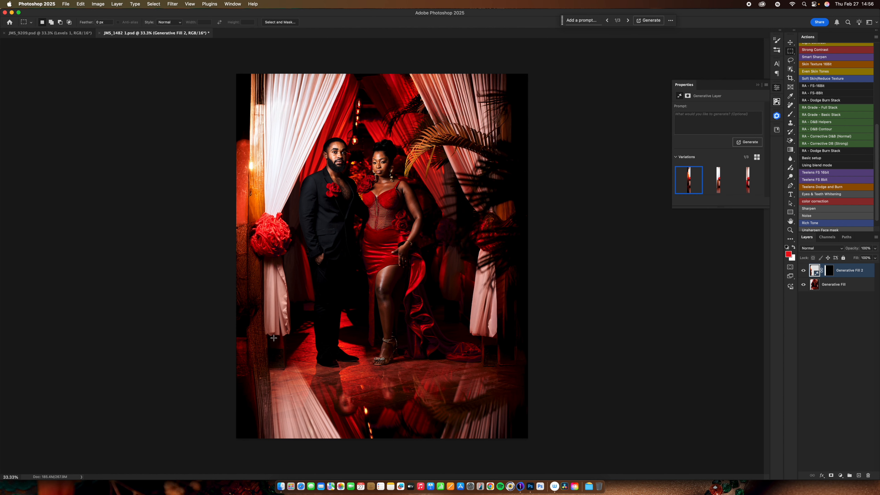
# - Compare the variations for the new strip, keep the second one, and merge both layers
pyautogui.click(719, 179)
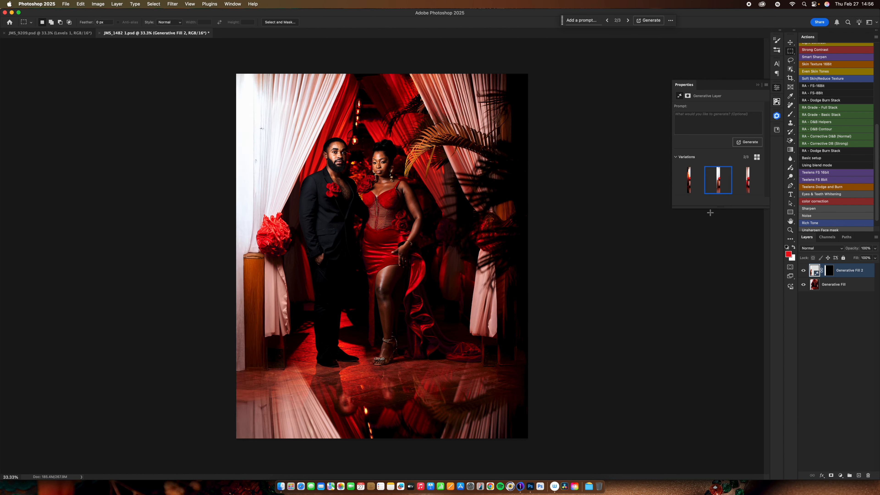
pyautogui.click(746, 180)
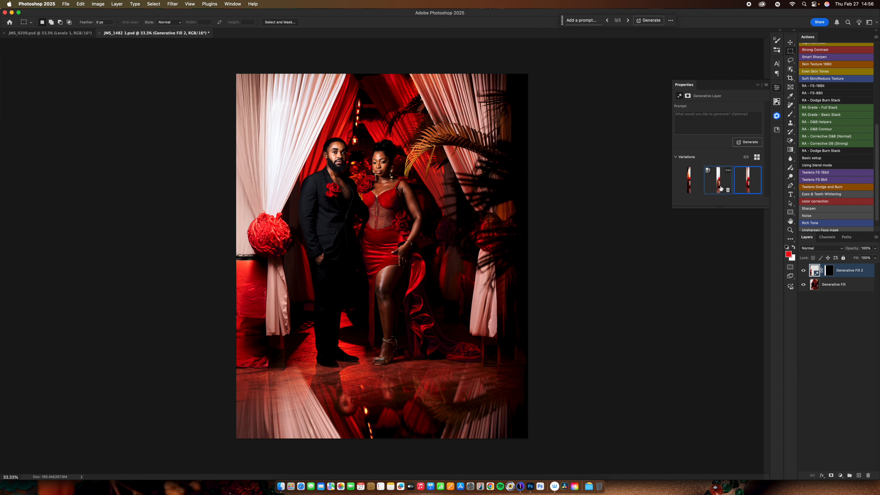
pyautogui.click(714, 194)
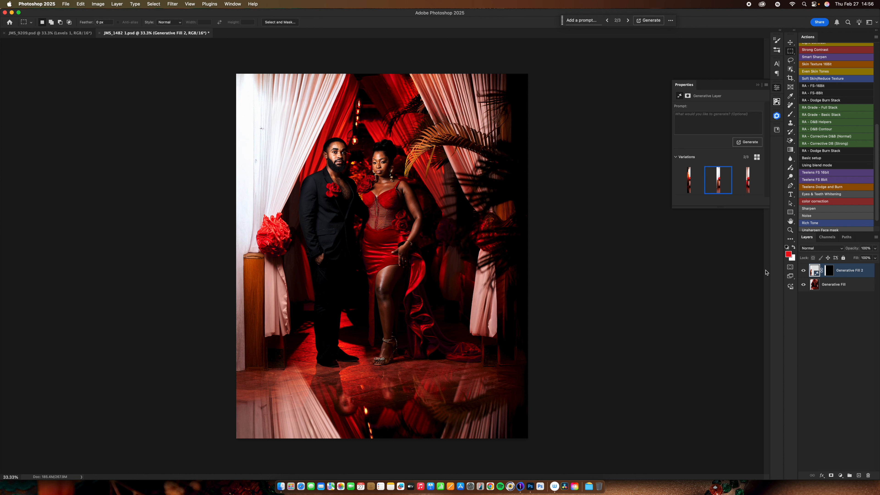
pyautogui.keyDown('shift'); pyautogui.click(852, 285); pyautogui.keyUp('shift')
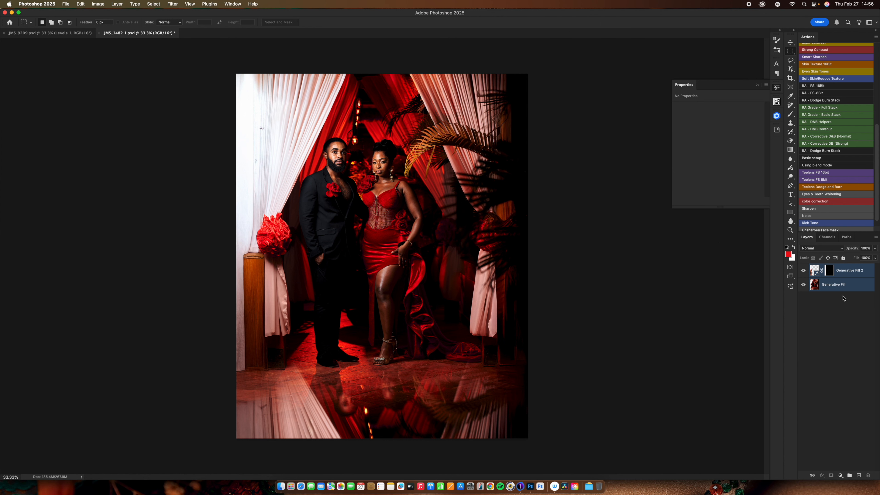
pyautogui.press('super+e')
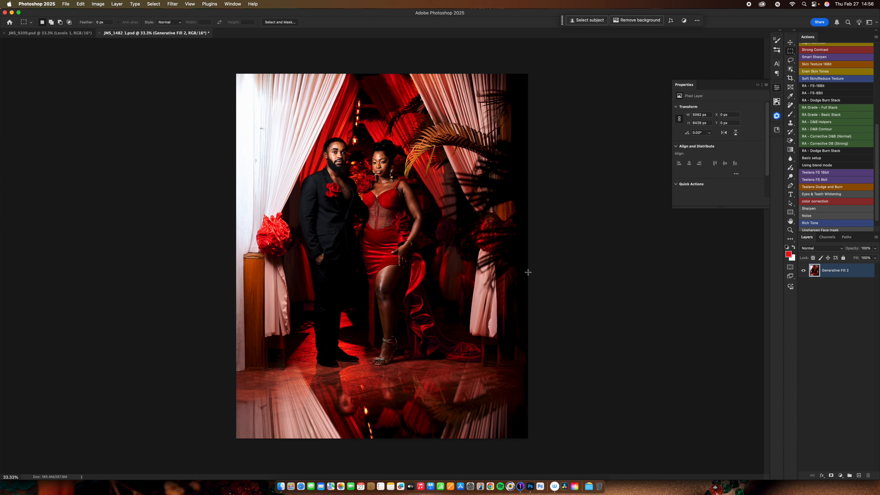
# - Try to regenerate the bright upper-left curtain area with Generative Fill without a prompt, compare the variations, and delete the resulting layer
pyautogui.moveTo(261, 72); pyautogui.dragTo(216, 254)
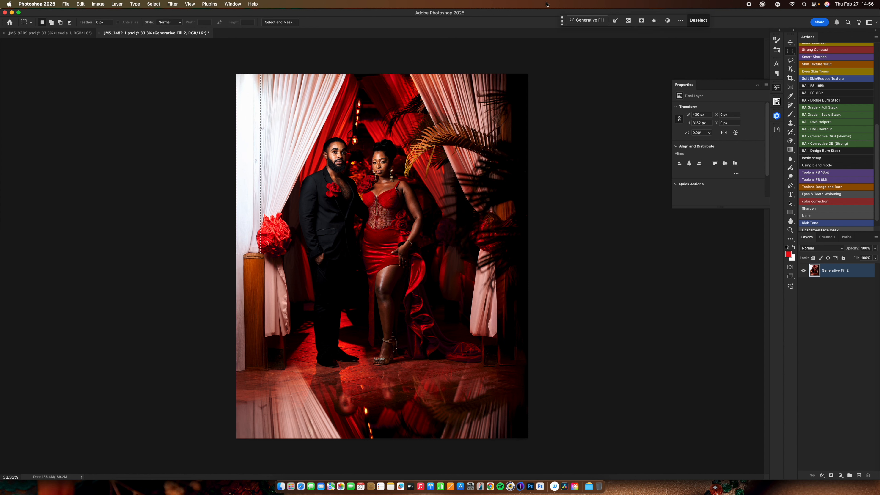
pyautogui.press('super+shift+g')
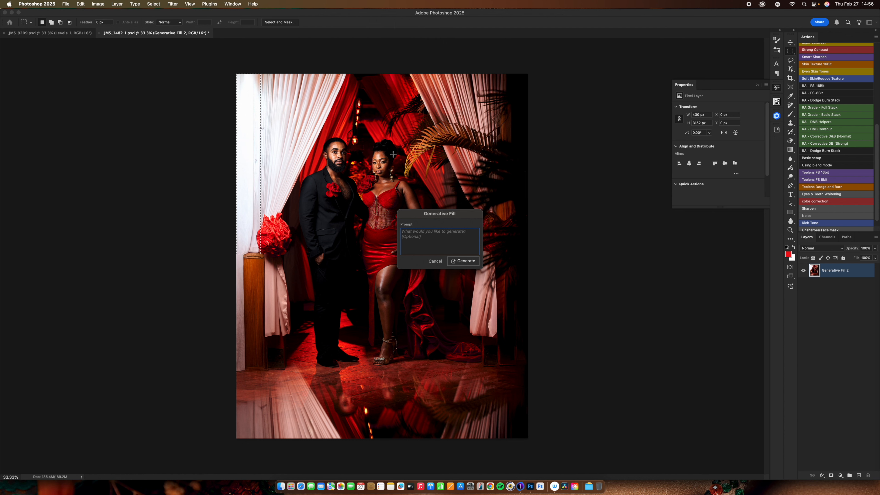
pyautogui.click(474, 261)
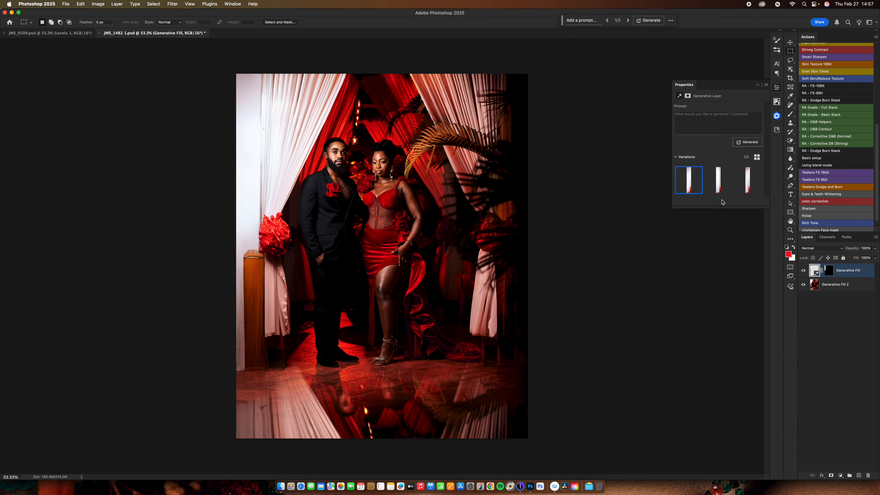
pyautogui.click(718, 182)
pyautogui.click(747, 187)
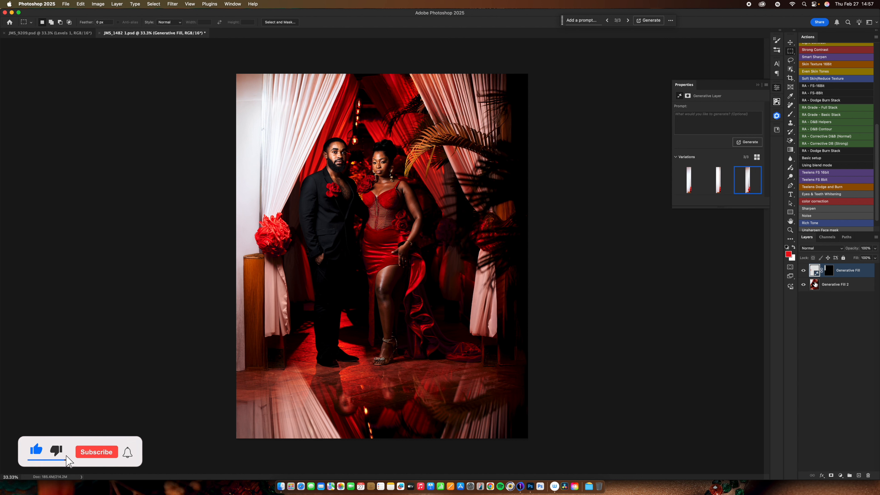
pyautogui.click(803, 270)
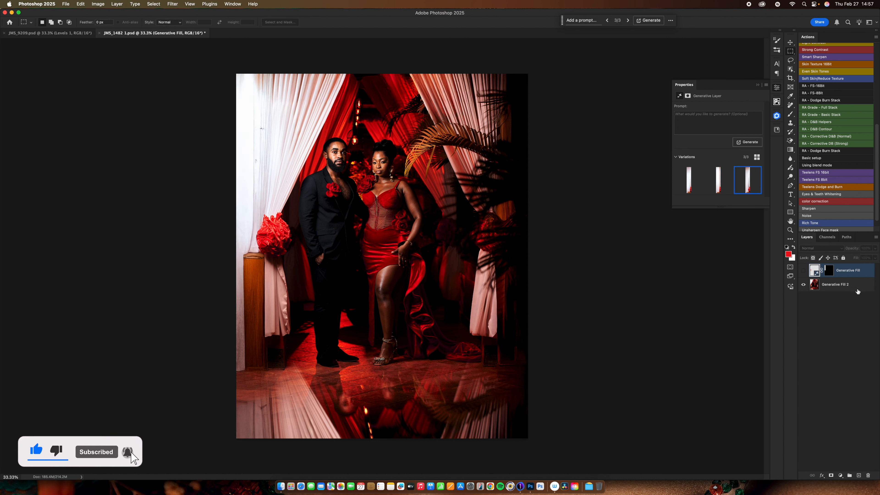
pyautogui.press('Delete')
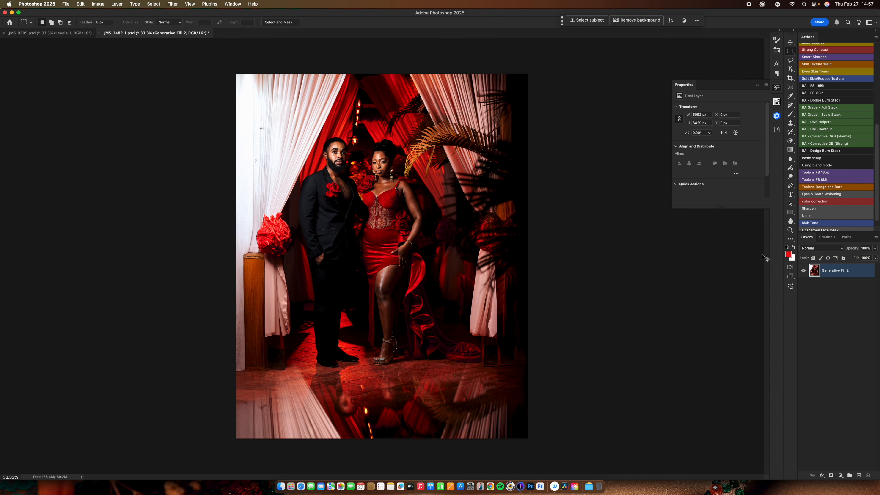
# - Duplicate the merged layer and use a small Spot Healing Brush to heal the bumps on the woman's cheek nearest the palm leaves
pyautogui.press('super+j')
pyautogui.press('j')
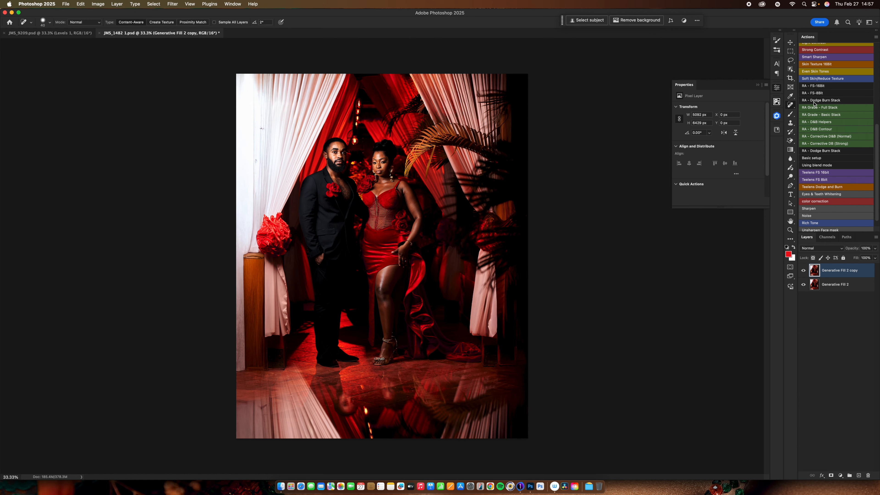
pyautogui.moveTo(375, 164)
pyautogui.mouseDown()
pyautogui.moveTo(390, 164)
pyautogui.moveTo(501, 249)
pyautogui.moveTo(349, 350)
pyautogui.mouseUp()
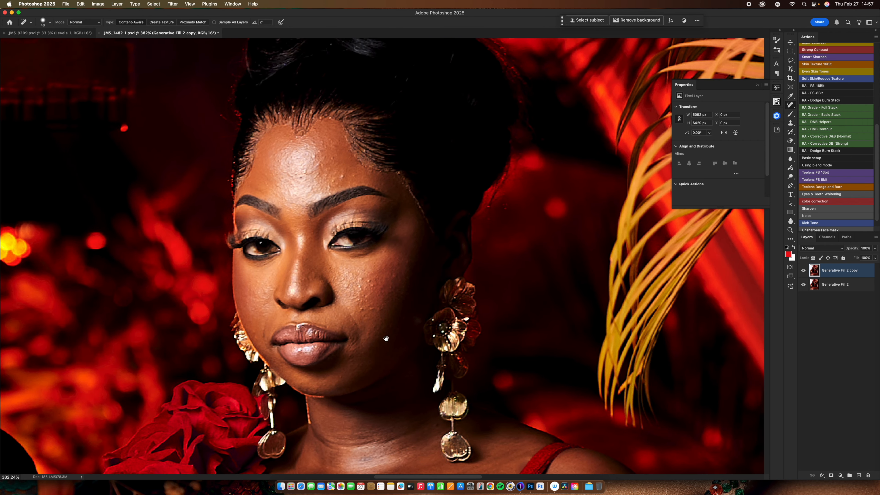
pyautogui.press('[')
pyautogui.press('[')
pyautogui.press('[')
pyautogui.press('[')
pyautogui.moveTo(363, 311); pyautogui.dragTo(375, 308)
pyautogui.moveTo(376, 301); pyautogui.dragTo(376, 301)
pyautogui.moveTo(363, 300)
pyautogui.mouseDown()
pyautogui.moveTo(341, 275)
pyautogui.moveTo(373, 284)
pyautogui.mouseUp()
pyautogui.click(357, 297)
# - Heal the blemishes beside the woman's mouth and along her jaw and chin with the Spot Healing Brush
pyautogui.click(358, 348)
pyautogui.click(351, 354)
pyautogui.click(349, 364)
pyautogui.click(350, 360)
pyautogui.click(362, 354)
pyautogui.click(356, 366)
pyautogui.click(354, 366)
pyautogui.click(348, 370)
pyautogui.click(341, 377)
pyautogui.click(343, 367)
pyautogui.click(321, 387)
pyautogui.click(301, 381)
# - Heal the small spots on the woman's other cheek, on the side facing the man
pyautogui.click(268, 290)
pyautogui.click(257, 288)
pyautogui.click(259, 296)
pyautogui.click(255, 293)
pyautogui.click(264, 291)
pyautogui.click(265, 301)
pyautogui.moveTo(253, 304); pyautogui.dragTo(266, 342)
pyautogui.click(267, 301)
# - Heal the bumps across the woman's forehead, above and between her eyebrows
pyautogui.scroll(5, 406, 285)
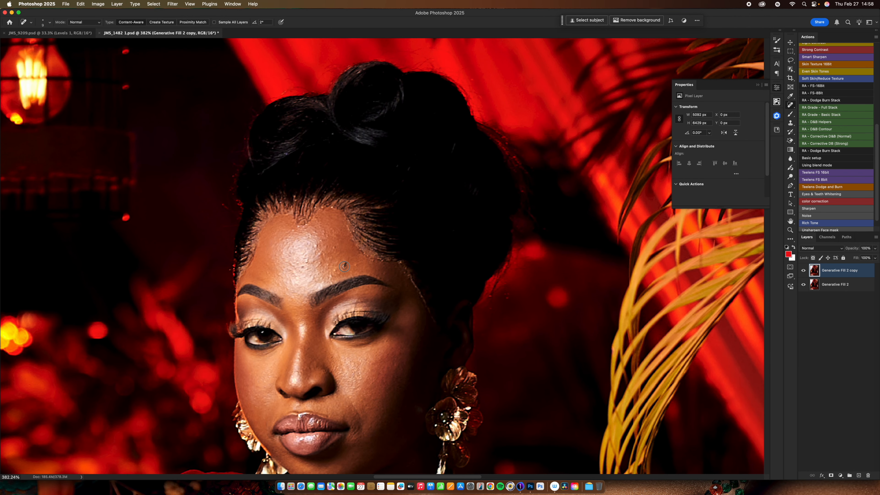
pyautogui.moveTo(337, 270); pyautogui.dragTo(330, 282)
pyautogui.click(339, 274)
pyautogui.click(316, 246)
pyautogui.click(315, 251)
pyautogui.moveTo(321, 266); pyautogui.dragTo(327, 256)
pyautogui.moveTo(285, 244)
pyautogui.mouseDown()
pyautogui.moveTo(270, 273)
pyautogui.moveTo(289, 266)
pyautogui.mouseUp()
# - Heal the spots on the man's cheek, around his eyebrows and on his forehead with the Spot Healing Brush
pyautogui.moveTo(211, 368); pyautogui.dragTo(540, 249)
pyautogui.moveTo(371, 323); pyautogui.dragTo(389, 448)
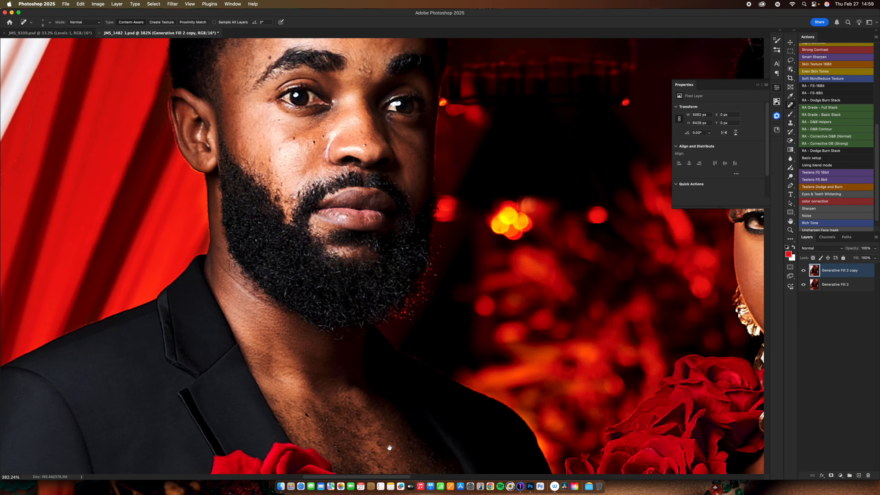
pyautogui.click(350, 285)
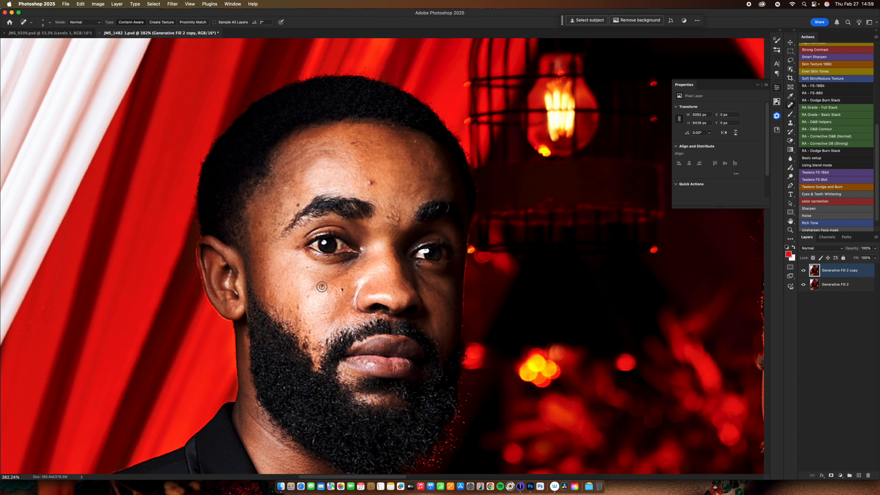
pyautogui.click(298, 308)
pyautogui.moveTo(294, 282); pyautogui.dragTo(287, 298)
pyautogui.click(298, 204)
pyautogui.moveTo(372, 180); pyautogui.dragTo(372, 188)
pyautogui.moveTo(353, 146)
pyautogui.mouseDown()
pyautogui.moveTo(365, 141)
pyautogui.moveTo(349, 147)
pyautogui.mouseUp()
pyautogui.click(400, 222)
pyautogui.moveTo(415, 142); pyautogui.dragTo(404, 160)
# - Heal the dark mark on the woman's chest just above the centre of the dress neckline
pyautogui.moveTo(615, 366); pyautogui.dragTo(419, 153)
pyautogui.moveTo(557, 321); pyautogui.dragTo(443, 347)
pyautogui.moveTo(454, 273)
pyautogui.mouseDown()
pyautogui.moveTo(437, 285)
pyautogui.moveTo(454, 263)
pyautogui.moveTo(443, 273)
pyautogui.mouseUp()
pyautogui.moveTo(443, 322); pyautogui.dragTo(445, 319)
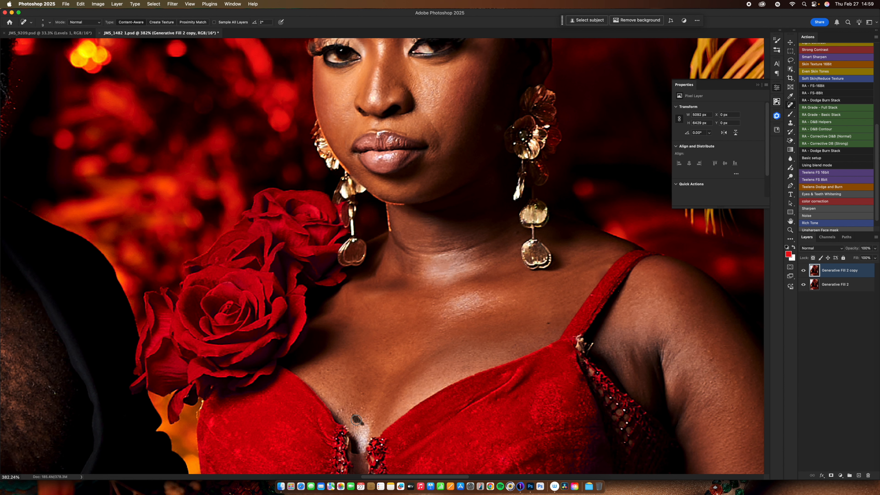
pyautogui.moveTo(357, 420); pyautogui.dragTo(357, 420)
pyautogui.scroll(7, 554, 305)
pyautogui.moveTo(555, 315); pyautogui.dragTo(558, 305)
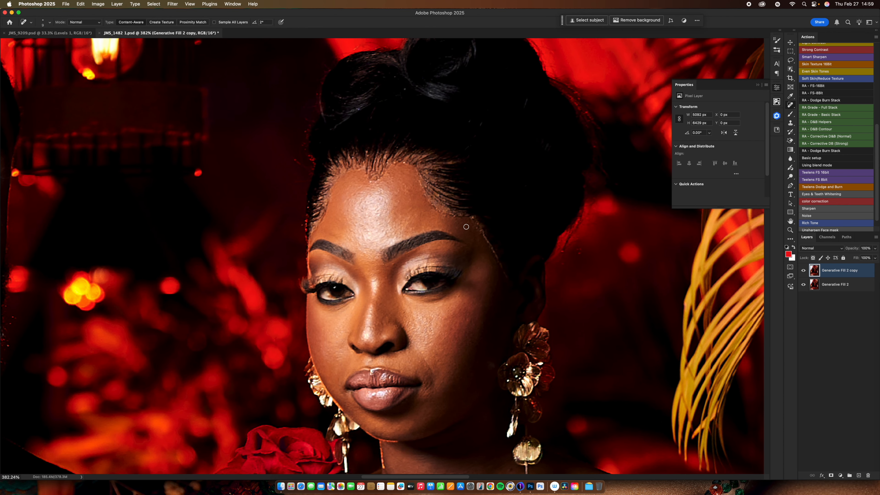
# - On a new empty layer, use the Remove tool at size 8 to clean the edge line along the woman's temple hairline
pyautogui.click(860, 475)
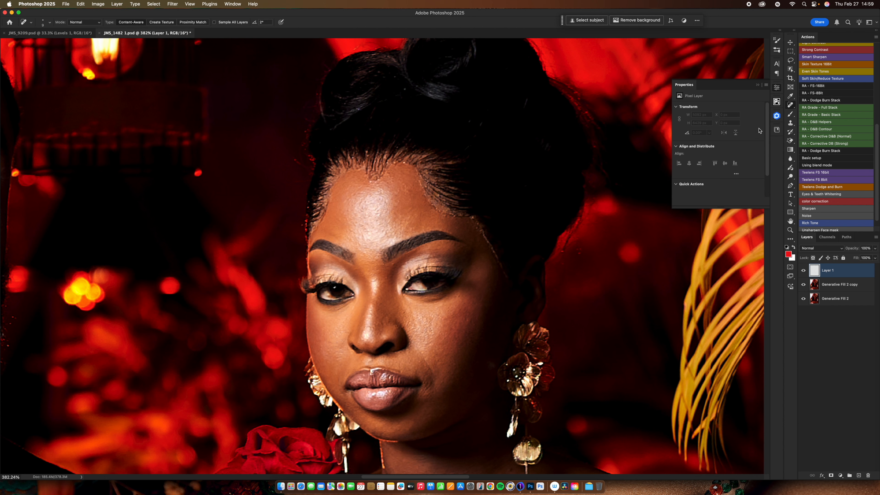
pyautogui.hotkey('shift', 'j')
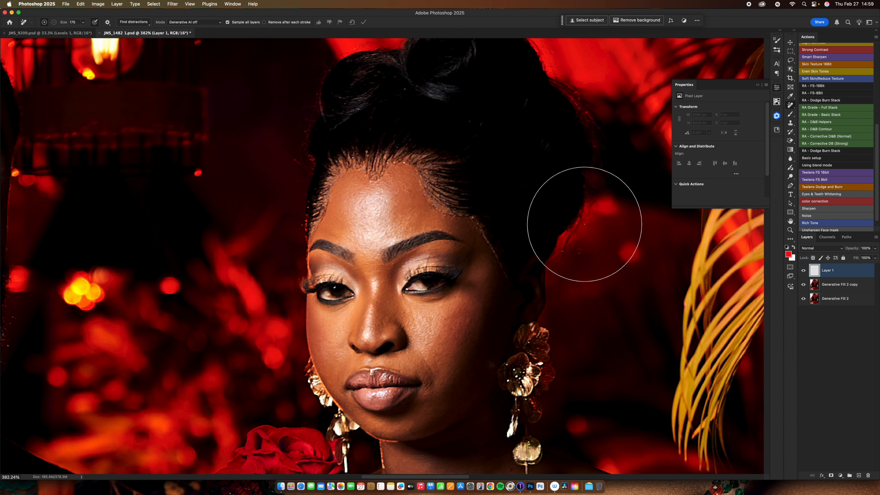
pyautogui.press('[')
pyautogui.press('[')
pyautogui.press('[')
pyautogui.press('[')
pyautogui.press('[')
pyautogui.press('[')
pyautogui.press('[')
pyautogui.press('[')
pyautogui.press('[')
pyautogui.press('[')
pyautogui.press('[')
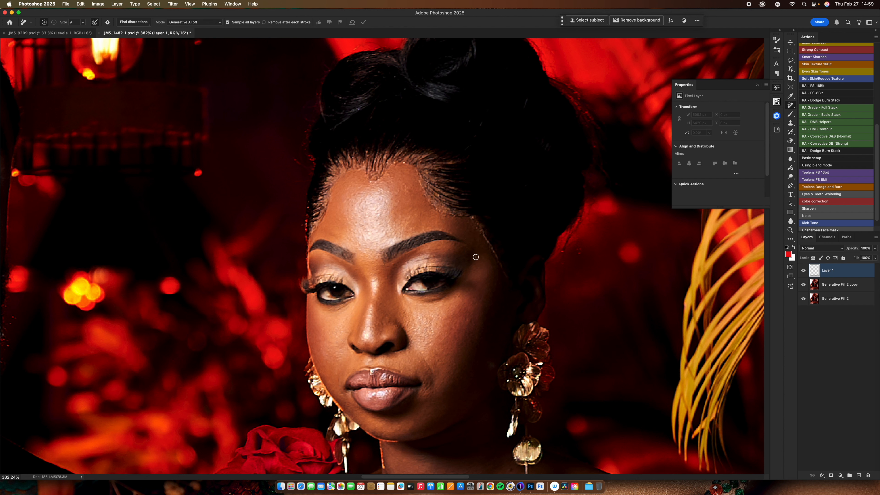
pyautogui.moveTo(476, 225)
pyautogui.mouseDown()
pyautogui.moveTo(509, 282)
pyautogui.moveTo(471, 218)
pyautogui.moveTo(436, 209)
pyautogui.mouseUp()
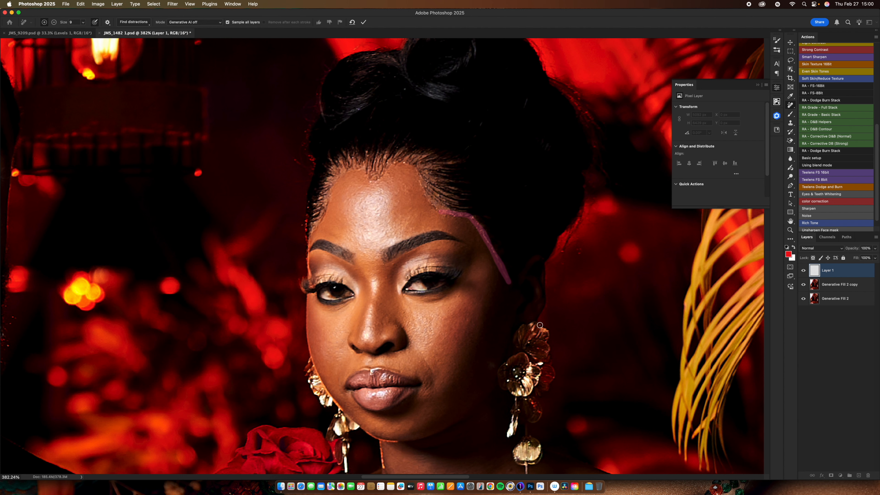
pyautogui.press('Return')
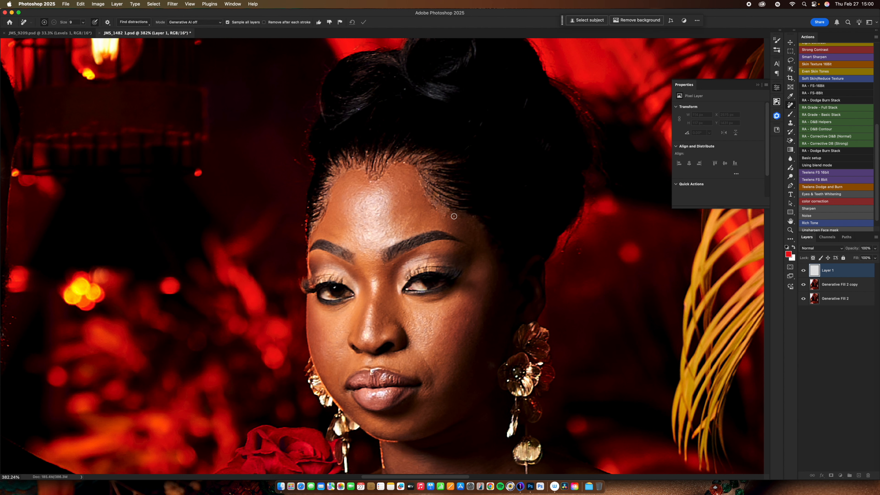
# - Clean the remaining rough edge where the woman's forehead meets her hairline with the Remove tool, applying two strokes
pyautogui.moveTo(454, 216)
pyautogui.mouseDown()
pyautogui.moveTo(431, 207)
pyautogui.moveTo(419, 176)
pyautogui.mouseUp()
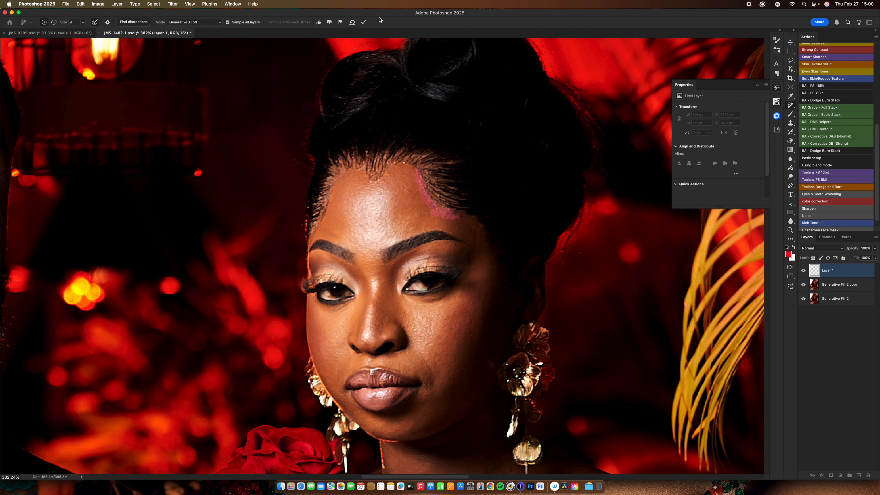
pyautogui.click(363, 22)
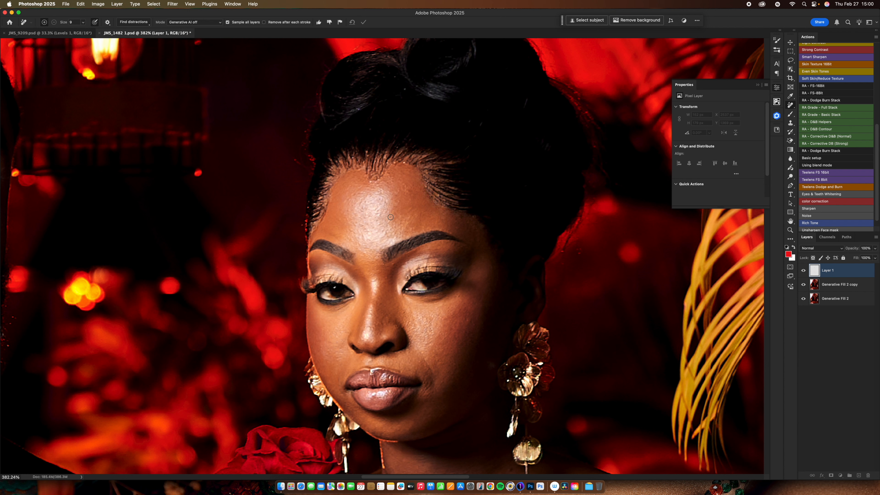
pyautogui.moveTo(427, 205)
pyautogui.mouseDown()
pyautogui.moveTo(425, 189)
pyautogui.moveTo(461, 218)
pyautogui.moveTo(450, 215)
pyautogui.mouseUp()
pyautogui.click(363, 23)
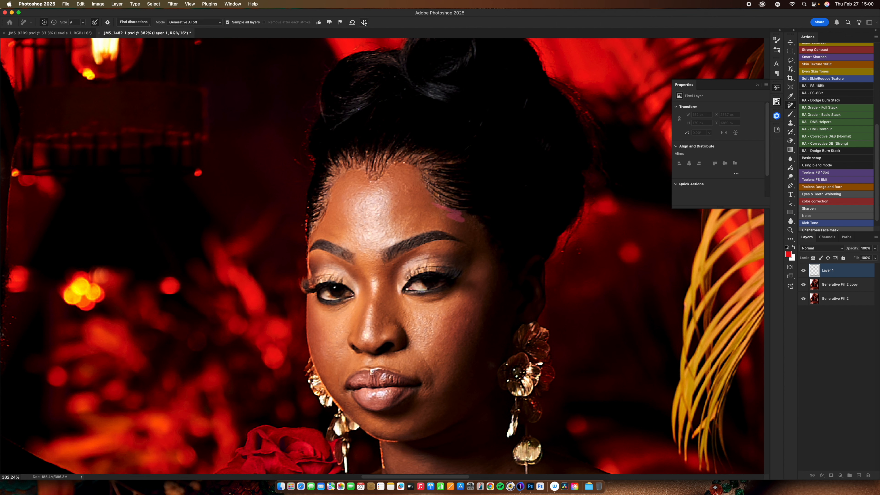
# - Apply the Remove tool to the marked hairline at the woman's temple and clean the small hairline edge on her other temple
pyautogui.press('Return')
pyautogui.press('Return')
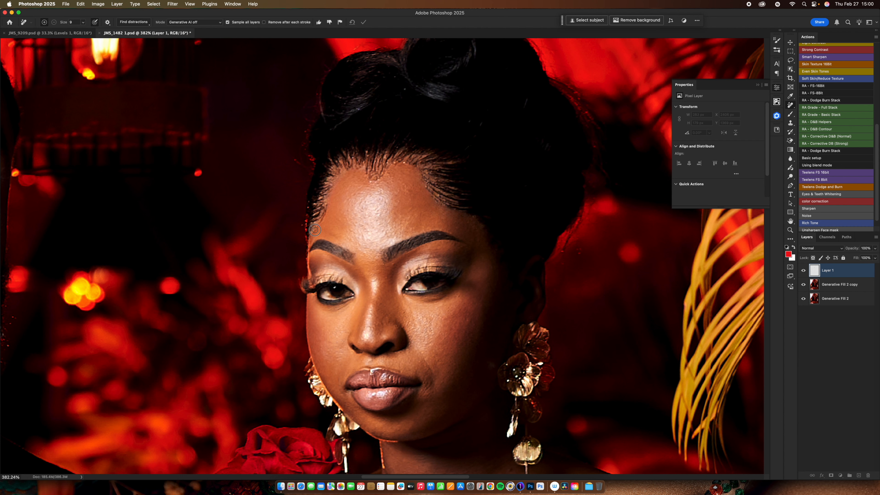
pyautogui.moveTo(315, 230); pyautogui.dragTo(313, 229)
# - Merge Layer 1 with the Generative Fill 2 copy layer
pyautogui.scroll(-15, 523, 361)
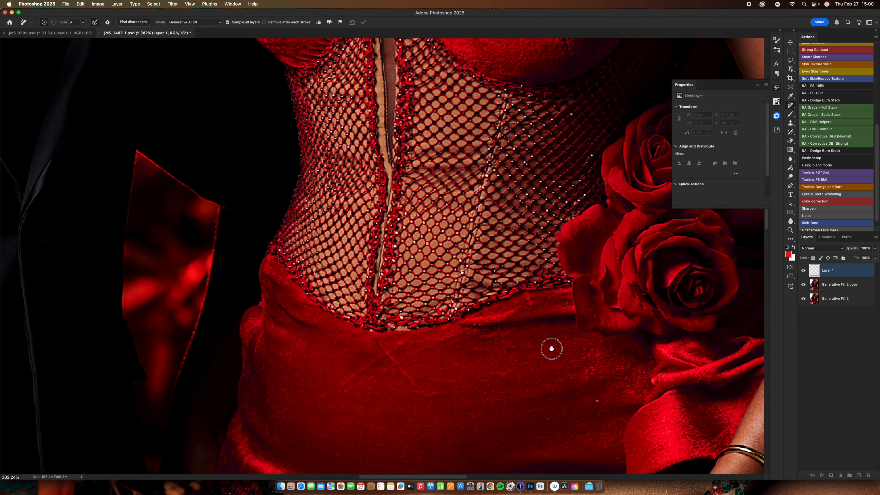
pyautogui.hotkey('shift', 'j')
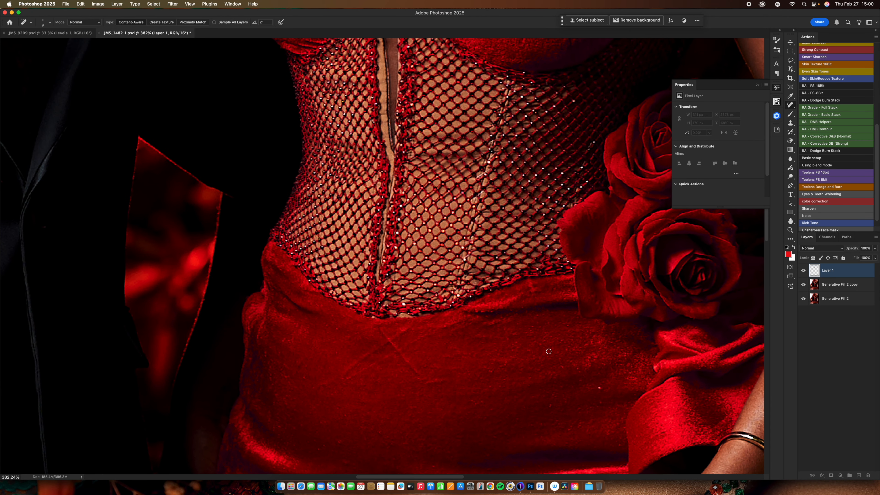
pyautogui.keyDown('shift'); pyautogui.click(858, 287); pyautogui.keyUp('shift')
pyautogui.hotkey('ctrl', 'e')
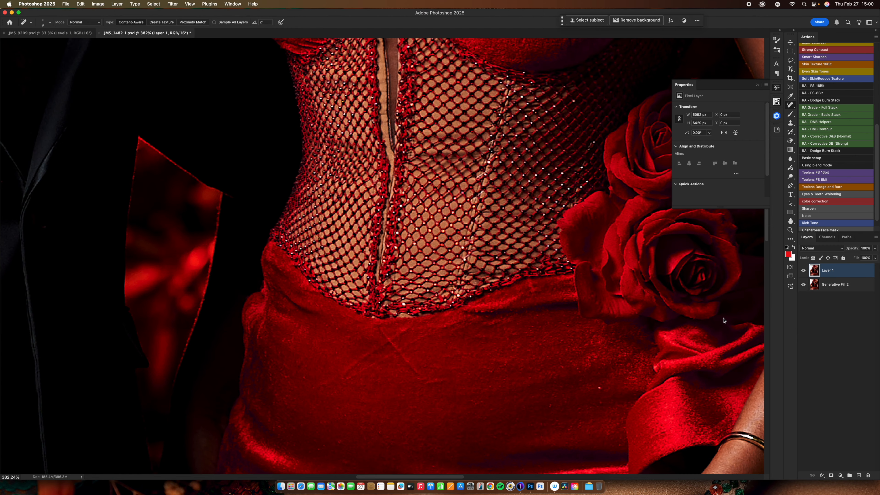
# - Heal the mark low on the front of the red skirt and the light spots on the woman's ankle with the Spot Healing Brush
pyautogui.scroll(-10, 568, 368)
pyautogui.scroll(-1, 561, 319)
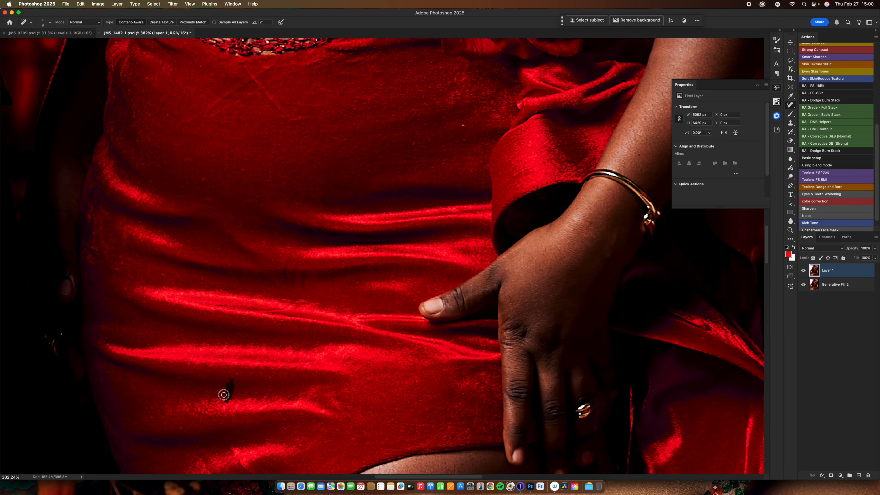
pyautogui.scroll(-5, 338, 377)
pyautogui.scroll(-10, 338, 377)
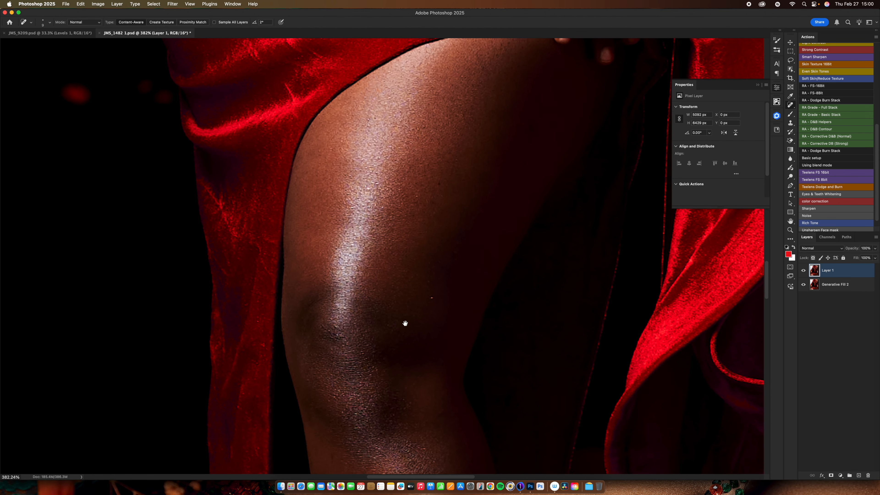
pyautogui.moveTo(443, 341); pyautogui.dragTo(382, 222)
pyautogui.moveTo(402, 305); pyautogui.dragTo(468, 218)
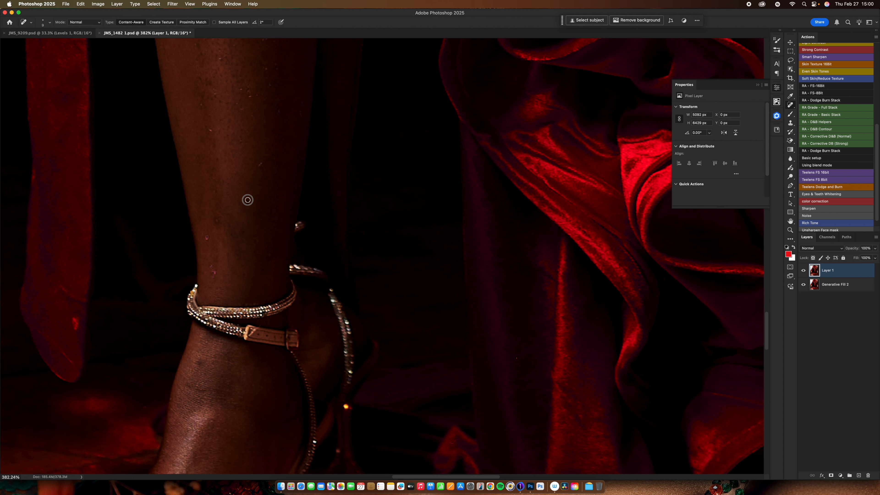
pyautogui.click(211, 272)
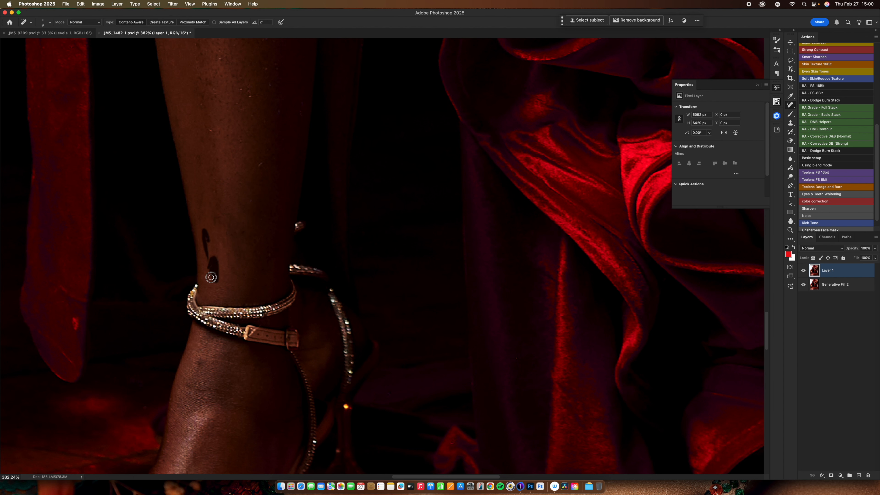
pyautogui.moveTo(255, 226); pyautogui.dragTo(262, 262)
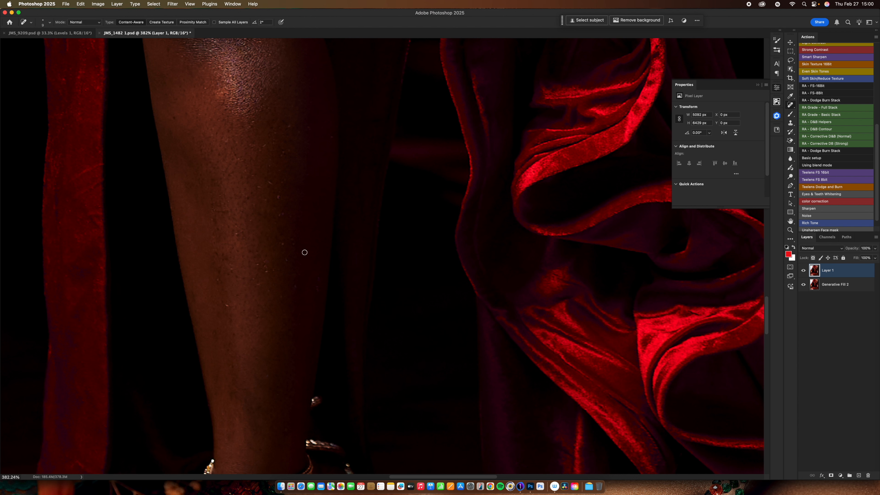
# - Heal the small light spots scattered along the woman's shin and calf with the Spot Healing Brush
pyautogui.click(277, 197)
pyautogui.moveTo(288, 246)
pyautogui.mouseDown()
pyautogui.moveTo(289, 268)
pyautogui.moveTo(282, 258)
pyautogui.moveTo(268, 275)
pyautogui.moveTo(257, 262)
pyautogui.moveTo(257, 297)
pyautogui.moveTo(268, 279)
pyautogui.mouseUp()
pyautogui.click(262, 188)
pyautogui.moveTo(262, 187); pyautogui.dragTo(262, 200)
pyautogui.moveTo(238, 235); pyautogui.dragTo(236, 228)
pyautogui.moveTo(229, 259); pyautogui.dragTo(232, 271)
pyautogui.click(226, 305)
pyautogui.moveTo(262, 149); pyautogui.dragTo(272, 140)
pyautogui.click(318, 134)
pyautogui.click(330, 146)
pyautogui.click(304, 138)
# - Examine the woman's knee, arm and dress and the couple's faces for remaining blemishes
pyautogui.moveTo(316, 228); pyautogui.dragTo(334, 278)
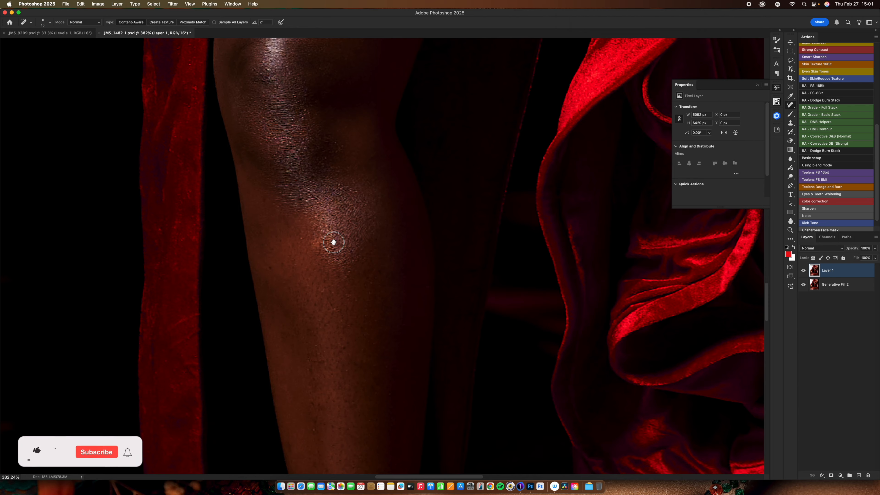
pyautogui.moveTo(334, 242); pyautogui.dragTo(364, 301)
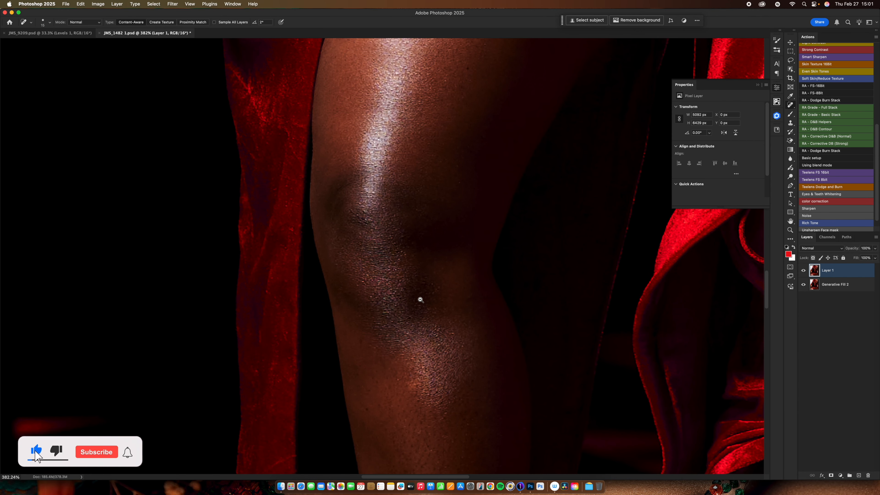
pyautogui.scroll(-8, 419, 299)
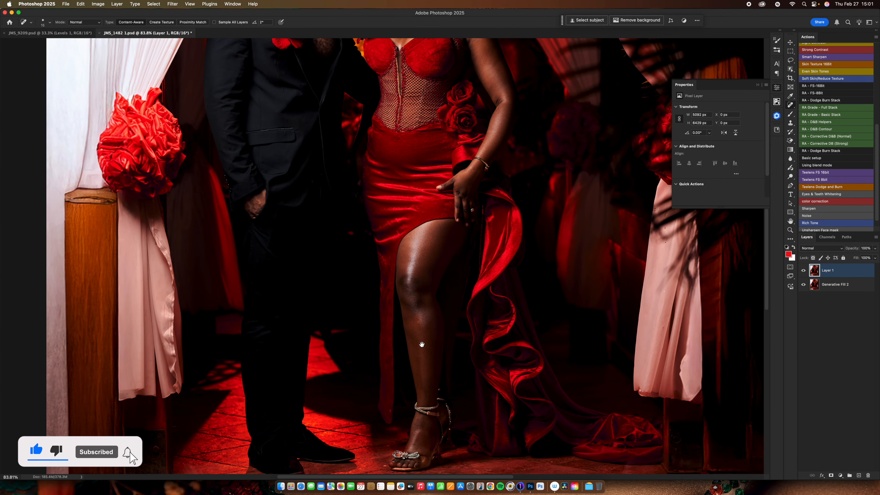
pyautogui.scroll(5, 429, 291)
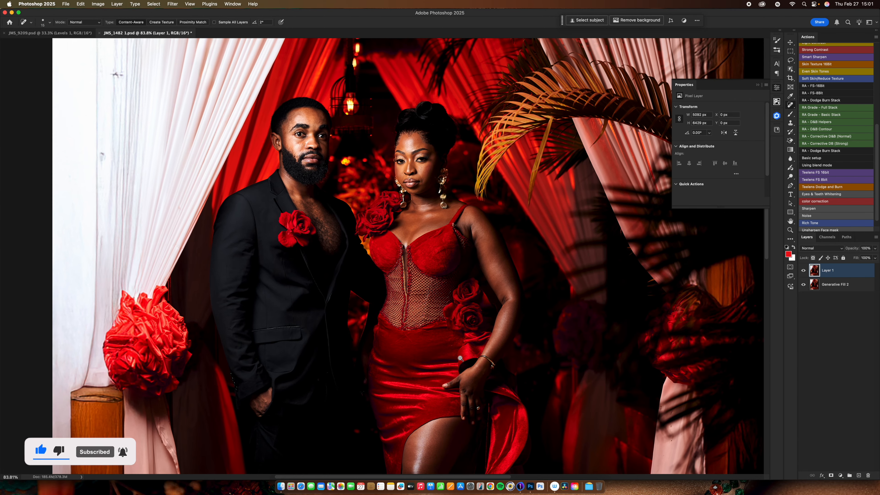
pyautogui.scroll(7, 497, 367)
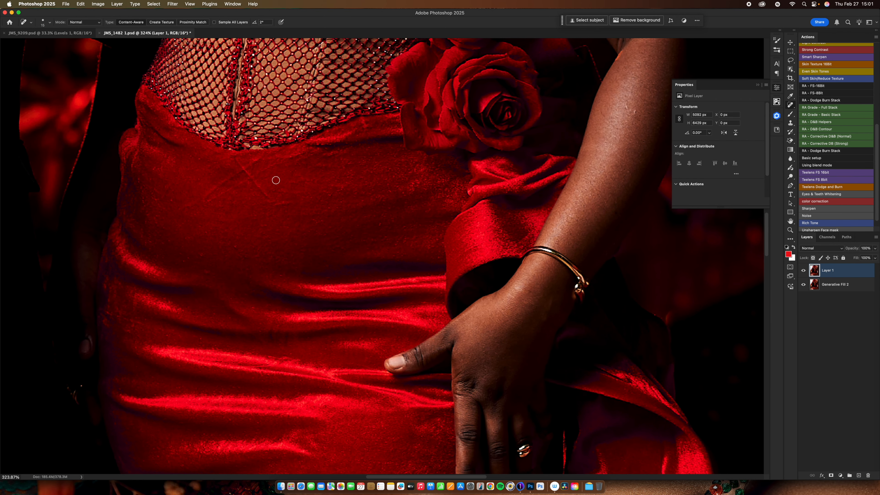
pyautogui.scroll(-7, 400, 244)
pyautogui.scroll(5, 402, 250)
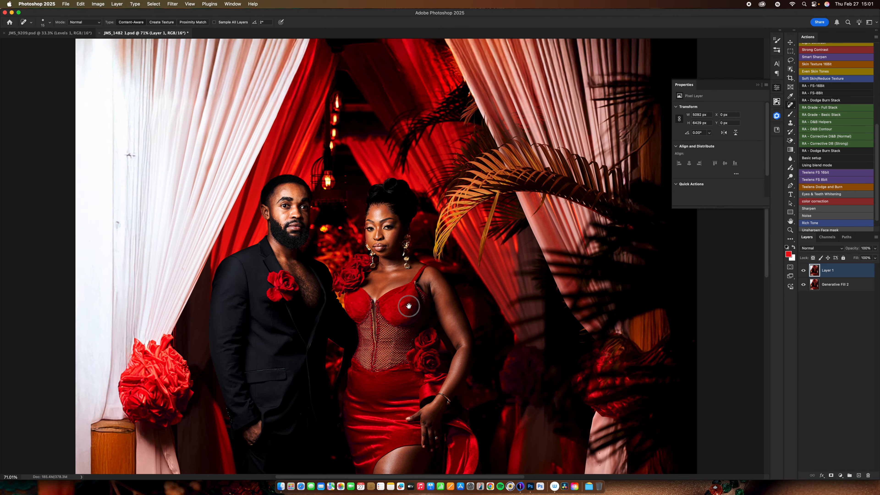
pyautogui.scroll(3, 389, 257)
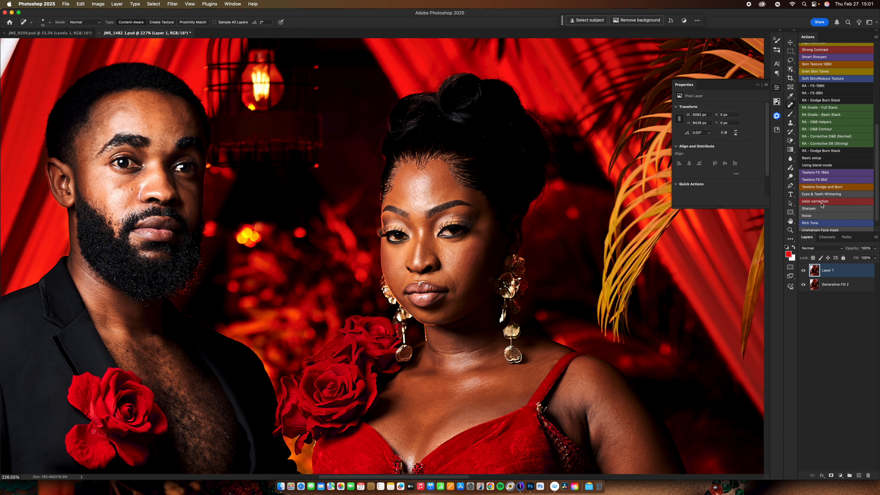
# - Run the Teelens FS 16bit frequency separation action with a Gaussian Blur radius of 3 pixels for the low layer
pyautogui.scroll(-2, 876, 182)
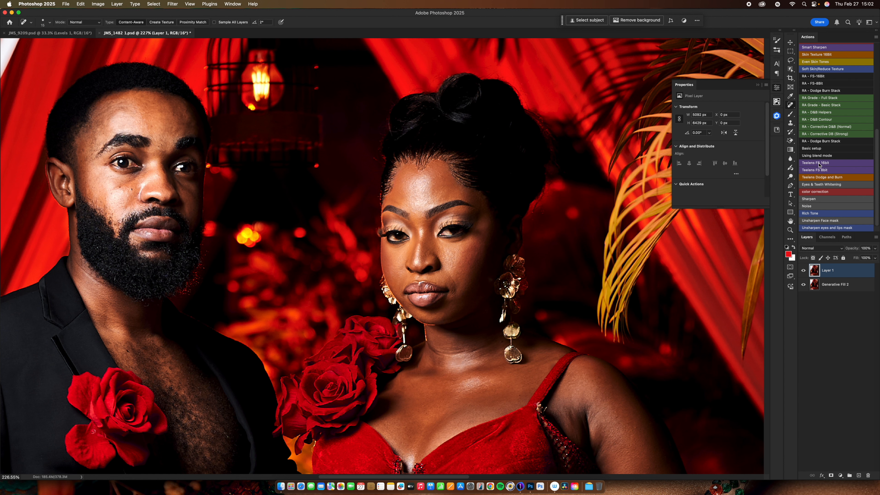
pyautogui.click(825, 170)
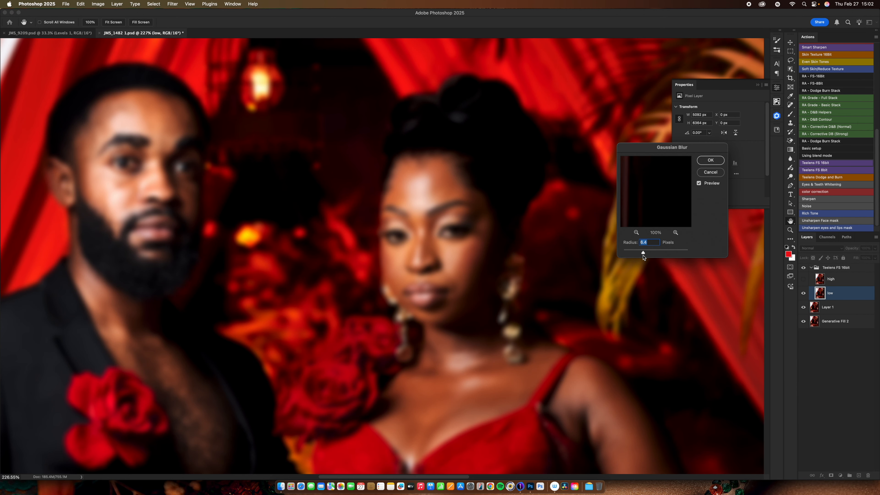
pyautogui.moveTo(642, 255)
pyautogui.mouseDown()
pyautogui.moveTo(633, 256)
pyautogui.moveTo(642, 256)
pyautogui.mouseUp()
pyautogui.moveTo(642, 253); pyautogui.dragTo(635, 256)
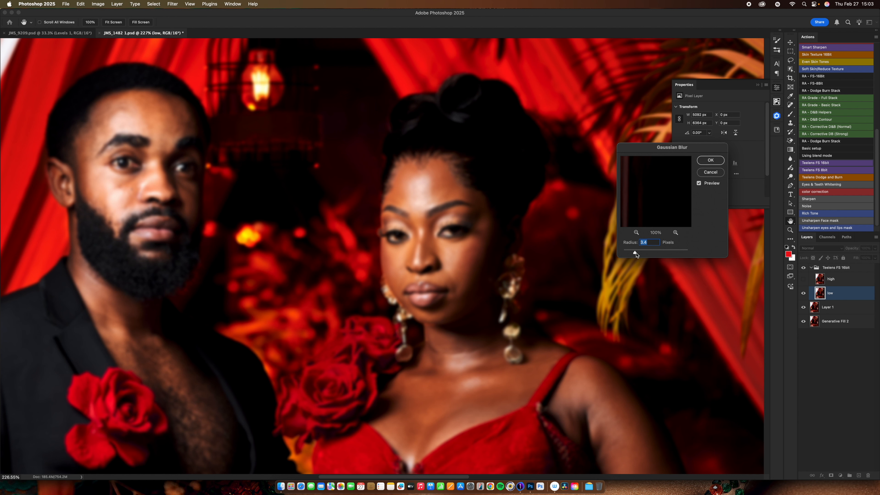
pyautogui.moveTo(635, 253); pyautogui.dragTo(632, 255)
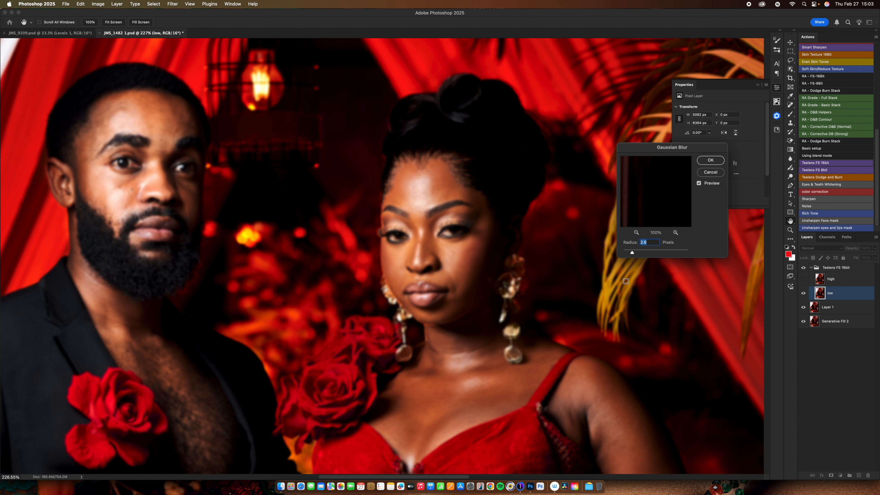
pyautogui.moveTo(633, 253); pyautogui.dragTo(631, 253)
pyautogui.moveTo(668, 145); pyautogui.dragTo(674, 160)
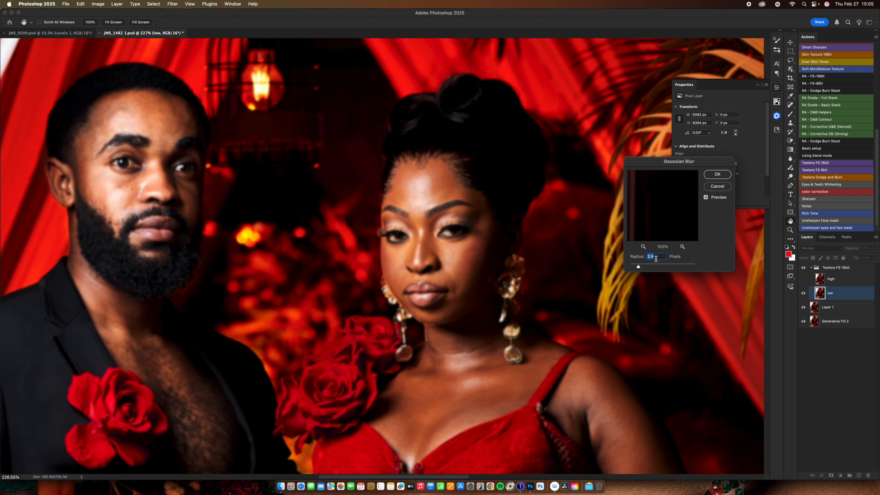
pyautogui.write('3')
pyautogui.press('Return')
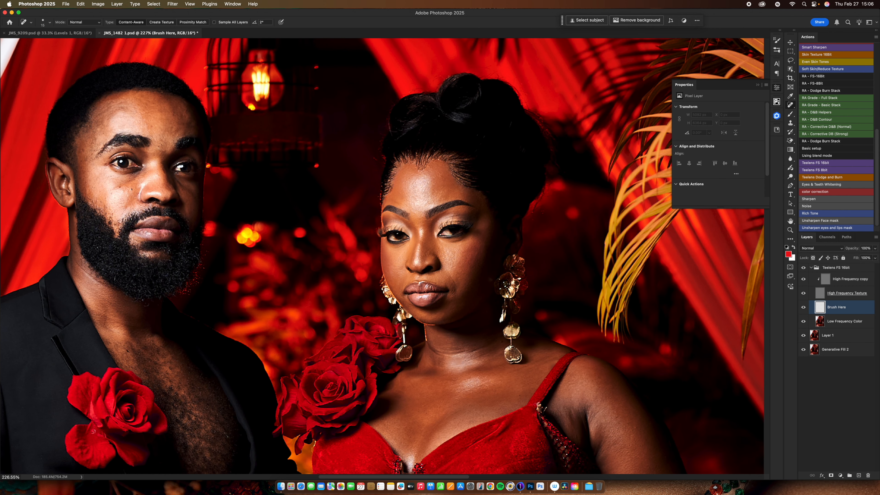
# - Duplicate the Low Frequency Color layer and hide the High Frequency Texture layer
pyautogui.click(845, 321)
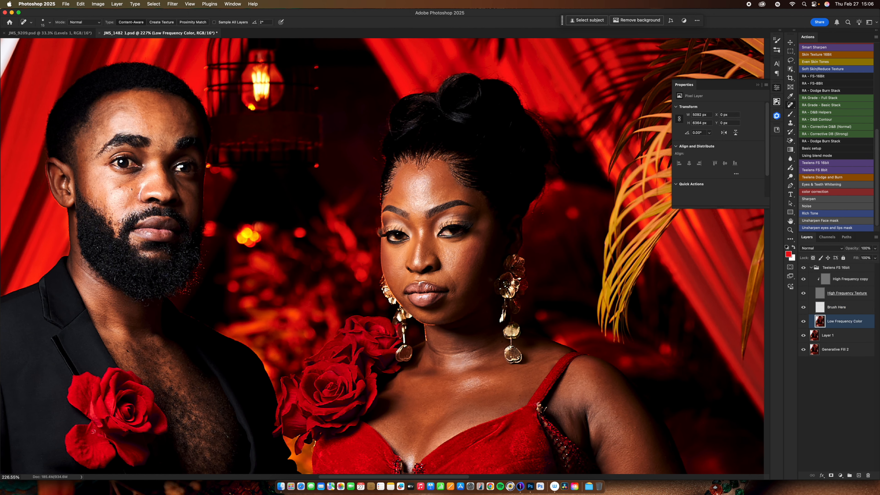
pyautogui.press('super+j')
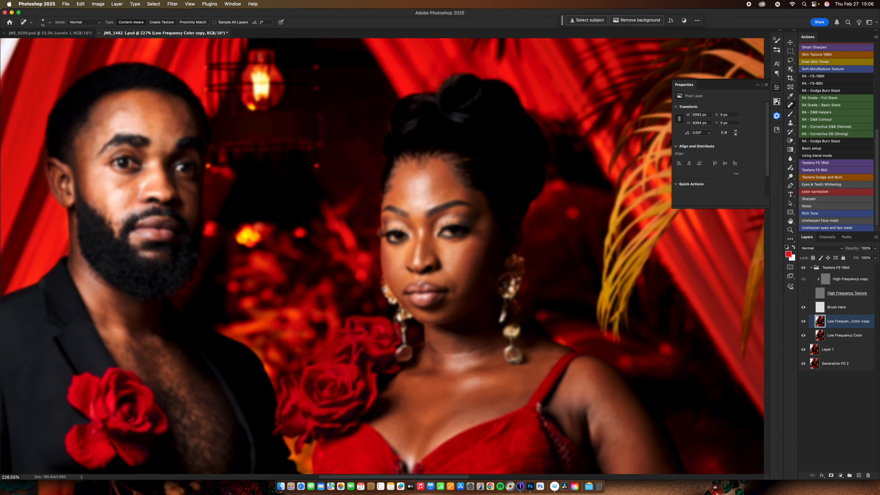
# - Blend the skin tones on the woman's cheeks and nose with a small Mixer Brush on the Low Frequency Color copy
pyautogui.press('b')
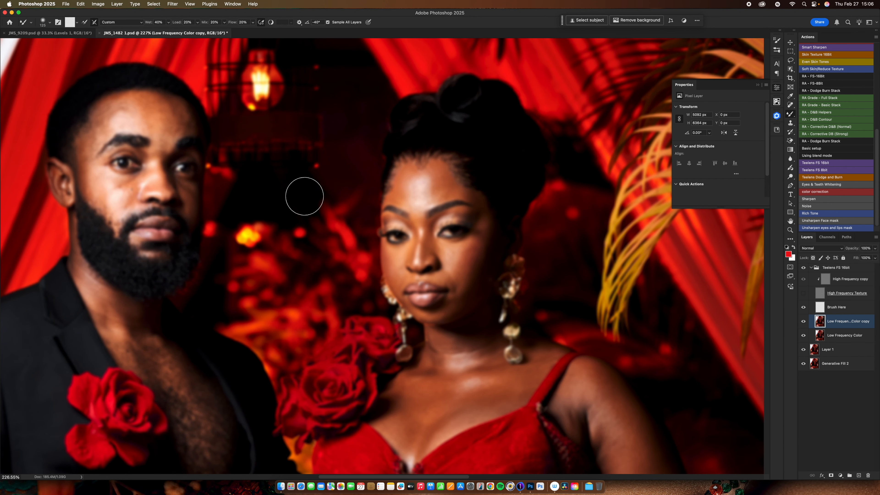
pyautogui.press('[')
pyautogui.press('[')
pyautogui.press('[')
pyautogui.press('[')
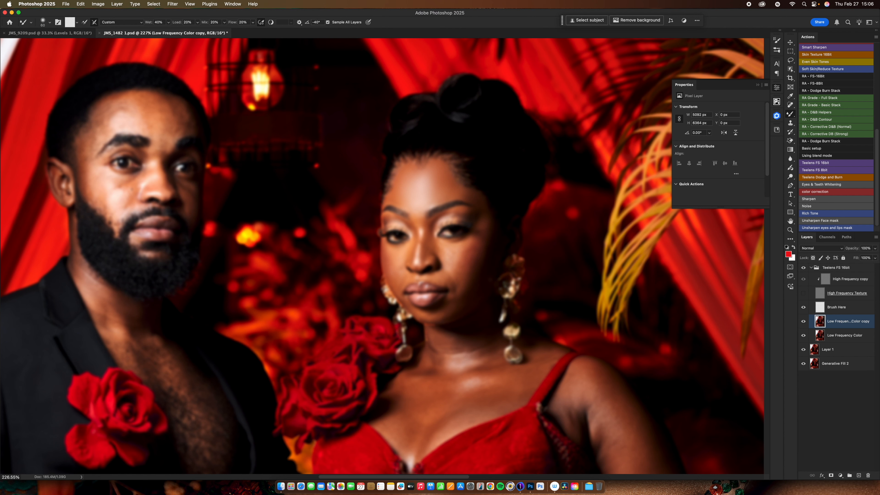
pyautogui.moveTo(466, 251); pyautogui.dragTo(465, 259)
pyautogui.press('[')
pyautogui.press('[')
pyautogui.moveTo(420, 233); pyautogui.dragTo(418, 255)
pyautogui.moveTo(402, 245); pyautogui.dragTo(390, 244)
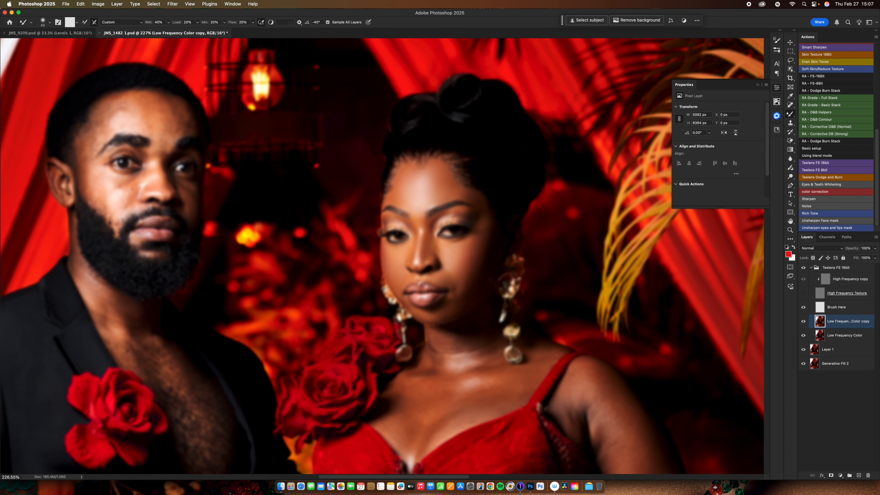
# - Smooth the tones of the woman's neck and chest with a larger Mixer Brush
pyautogui.press(']')
pyautogui.press(']')
pyautogui.press(']')
pyautogui.press(']')
pyautogui.press(']')
pyautogui.moveTo(458, 346)
pyautogui.mouseDown()
pyautogui.moveTo(488, 359)
pyautogui.moveTo(487, 374)
pyautogui.mouseUp()
pyautogui.moveTo(391, 415); pyautogui.dragTo(427, 434)
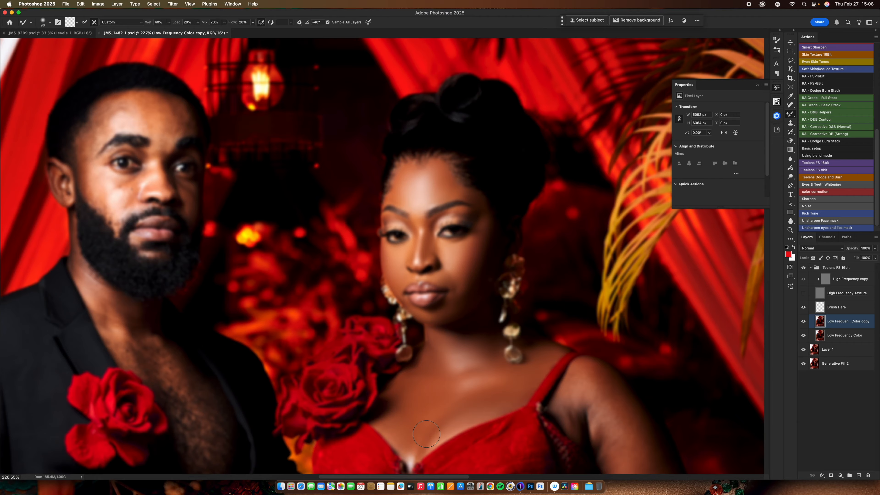
# - Smooth the tones of the woman's shoulder, arm and hand with the Mixer Brush, varying the brush size
pyautogui.moveTo(503, 410); pyautogui.dragTo(397, 255)
pyautogui.press(']')
pyautogui.press(']')
pyautogui.moveTo(485, 257); pyautogui.dragTo(537, 326)
pyautogui.moveTo(520, 347); pyautogui.dragTo(470, 137)
pyautogui.moveTo(546, 239); pyautogui.dragTo(540, 277)
pyautogui.press('[')
pyautogui.press('[')
pyautogui.press('[')
pyautogui.moveTo(501, 329); pyautogui.dragTo(485, 353)
# - Smooth the skin tones of the woman's thigh and knee with an enlarged Mixer Brush
pyautogui.moveTo(434, 453)
pyautogui.mouseDown()
pyautogui.moveTo(499, 349)
pyautogui.moveTo(473, 108)
pyautogui.mouseUp()
pyautogui.press(']')
pyautogui.press(']')
pyautogui.press(']')
pyautogui.press(']')
pyautogui.moveTo(383, 174); pyautogui.dragTo(380, 271)
pyautogui.moveTo(409, 285); pyautogui.dragTo(426, 358)
# - Smooth the skin tones of the woman's lower leg and foot with a smaller Mixer Brush
pyautogui.moveTo(416, 433); pyautogui.dragTo(464, 104)
pyautogui.press('[')
pyautogui.press('[')
pyautogui.press('[')
pyautogui.moveTo(451, 267); pyautogui.dragTo(467, 333)
pyautogui.moveTo(416, 104); pyautogui.dragTo(451, 433)
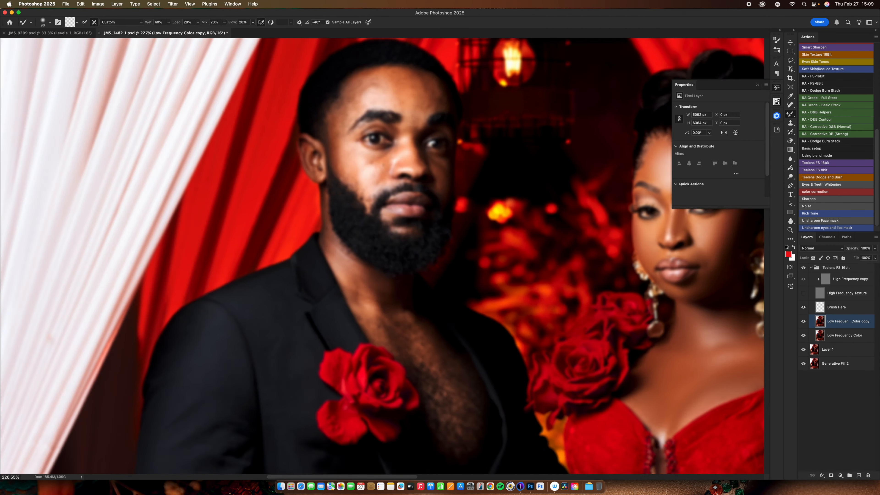
# - Blend the skin tones on the man's neck and face with the Mixer Brush, reducing its size for the small facial areas
pyautogui.moveTo(378, 319); pyautogui.dragTo(326, 343)
pyautogui.moveTo(319, 341); pyautogui.dragTo(339, 364)
pyautogui.moveTo(301, 129); pyautogui.dragTo(347, 297)
pyautogui.moveTo(347, 283)
pyautogui.mouseDown()
pyautogui.moveTo(388, 289)
pyautogui.moveTo(400, 269)
pyautogui.mouseUp()
pyautogui.moveTo(391, 336); pyautogui.dragTo(363, 219)
pyautogui.press('[')
pyautogui.press('[')
pyautogui.press('[')
pyautogui.moveTo(364, 216); pyautogui.dragTo(319, 269)
pyautogui.press('[')
pyautogui.moveTo(385, 205); pyautogui.dragTo(381, 211)
# - Show the High Frequency Texture layer again and toggle the Teelens FS 16bit group to compare the couple's skin before and after
pyautogui.click(804, 294)
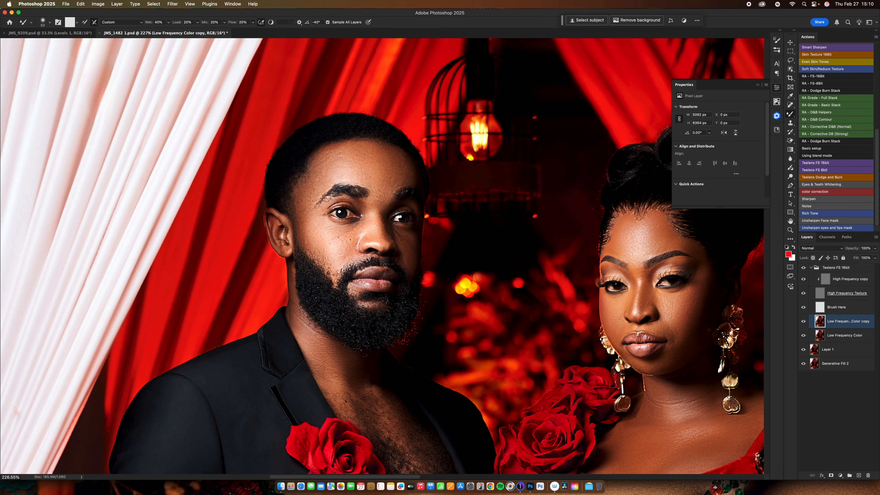
pyautogui.moveTo(520, 288); pyautogui.dragTo(323, 211)
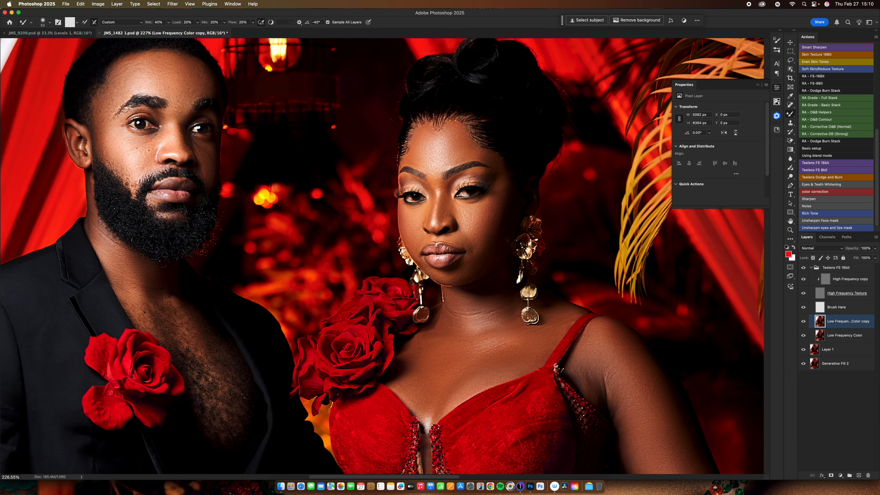
pyautogui.scroll(-10, 538, 306)
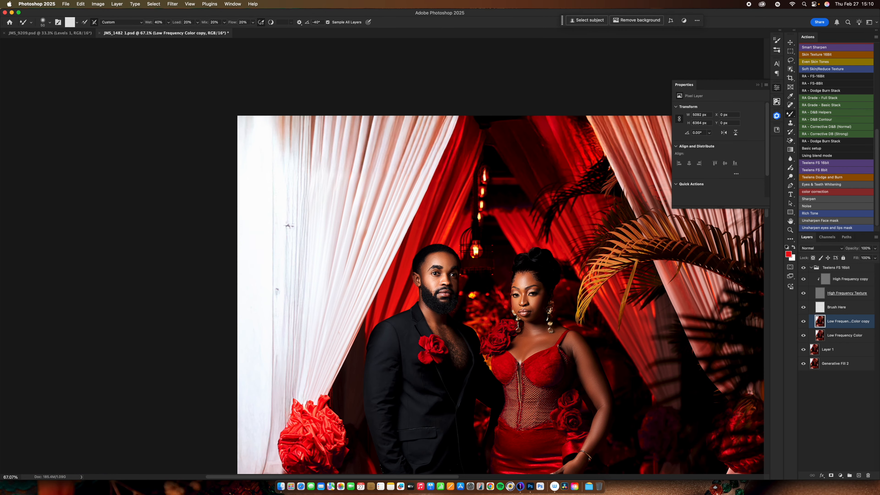
pyautogui.scroll(-6, 537, 305)
pyautogui.scroll(12, 380, 174)
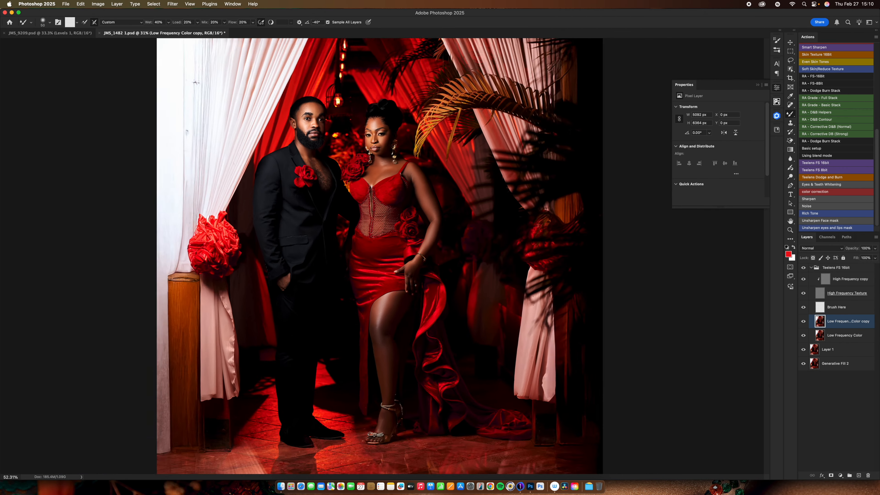
pyautogui.scroll(10, 382, 256)
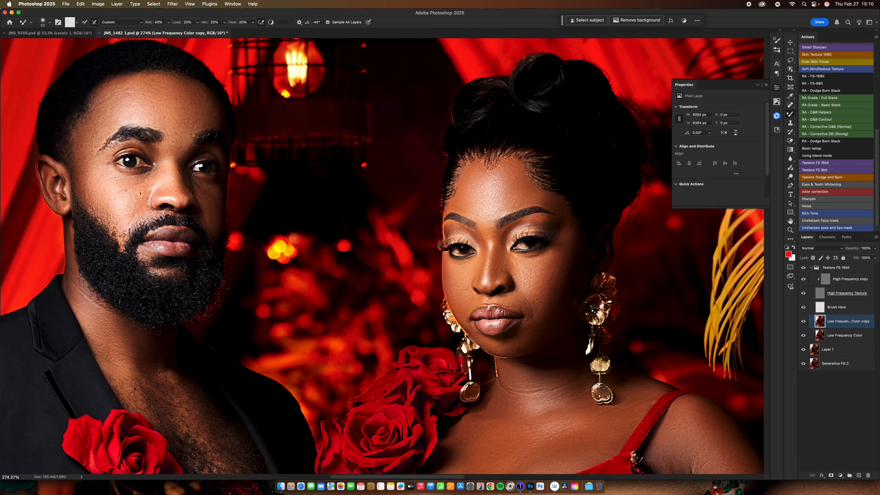
pyautogui.click(804, 267)
pyautogui.click(803, 267)
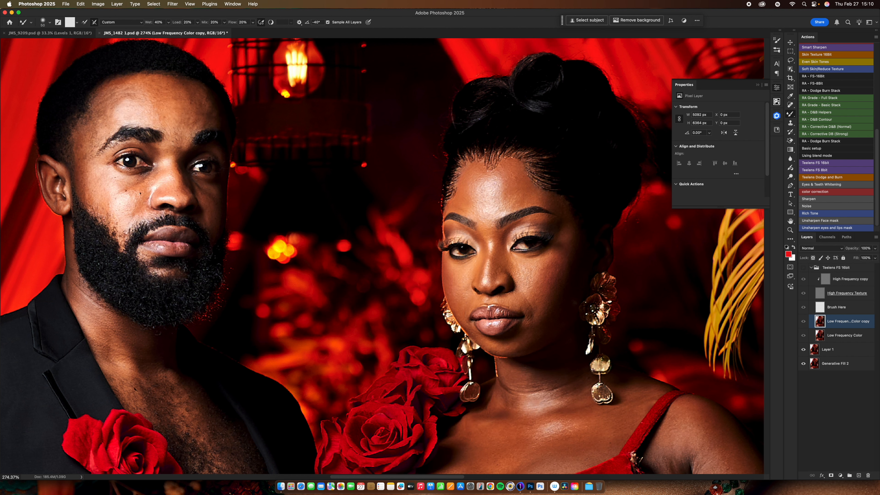
# - Make a final before-and-after check of the skin retouch, finish on the whole photo, and collapse the Teelens FS 16bit group
pyautogui.click(804, 267)
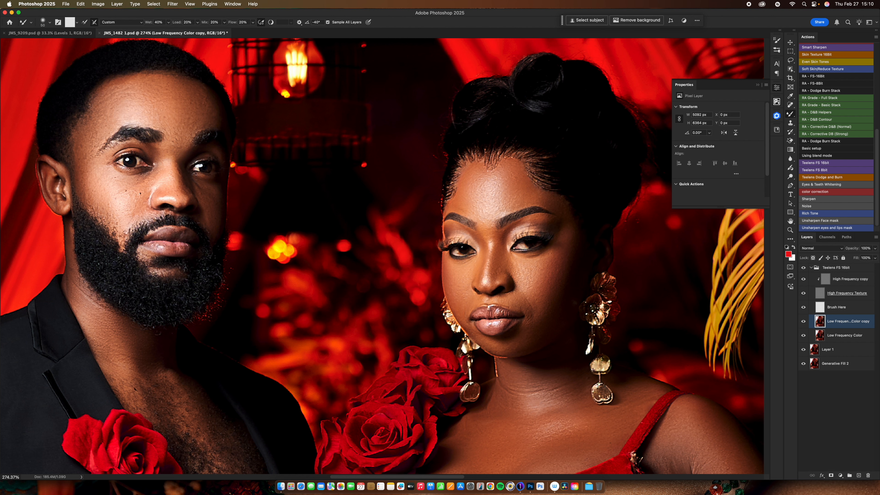
pyautogui.click(804, 267)
pyautogui.moveTo(624, 385); pyautogui.dragTo(510, 310)
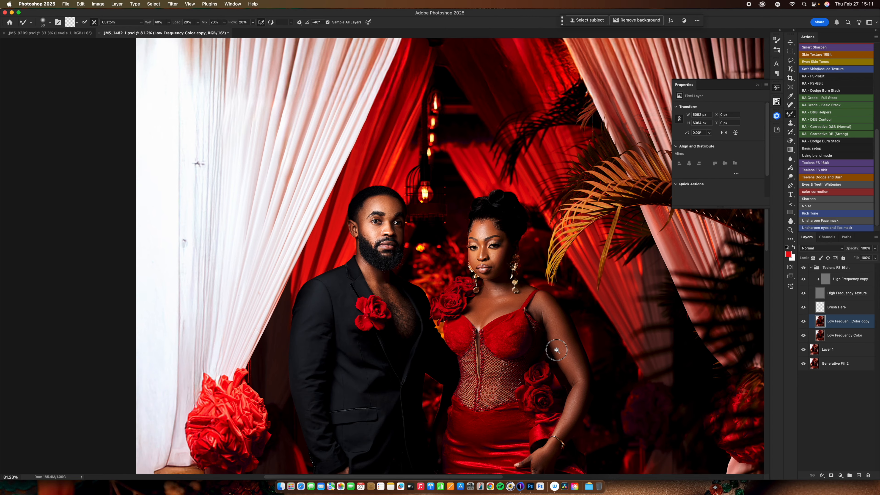
pyautogui.moveTo(555, 358); pyautogui.dragTo(507, 366)
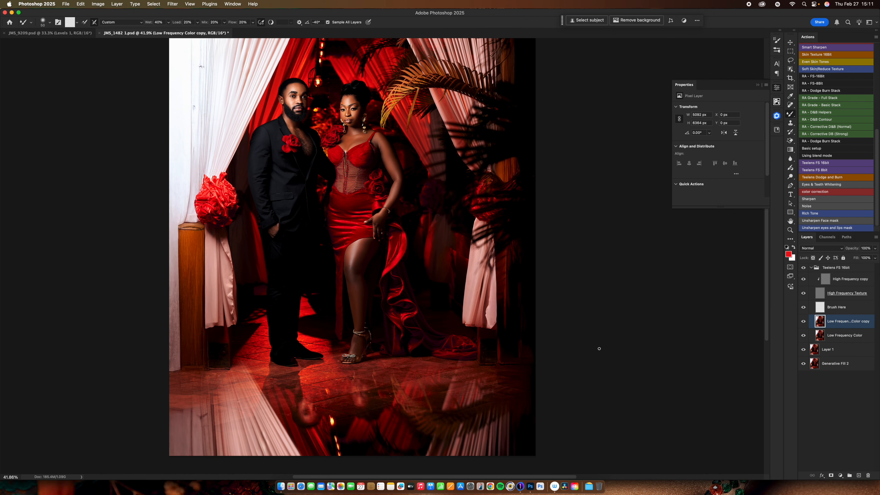
pyautogui.click(812, 268)
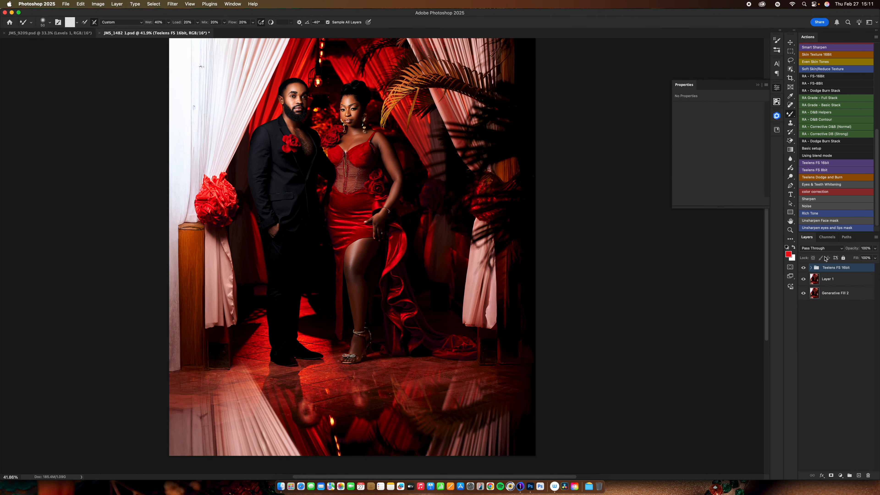
# - Open JMS_8109.psd from the Downloads folder
pyautogui.click(77, 33)
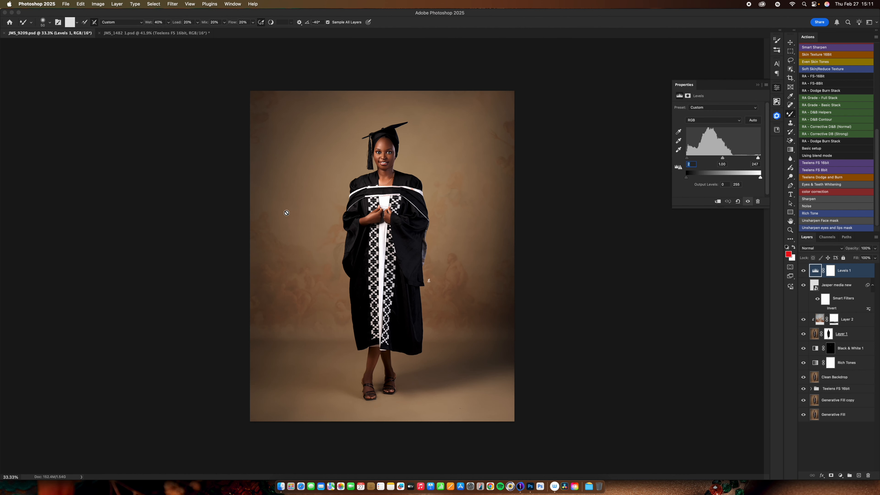
pyautogui.click(10, 23)
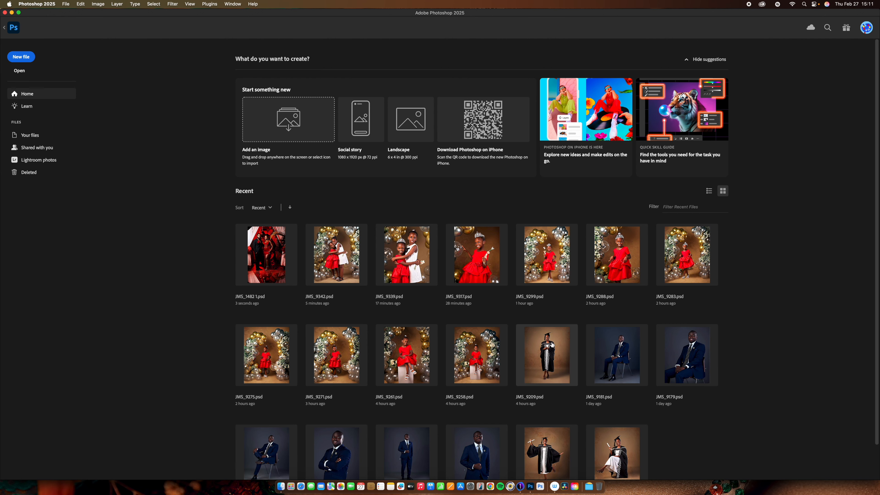
pyautogui.scroll(-2, 877, 306)
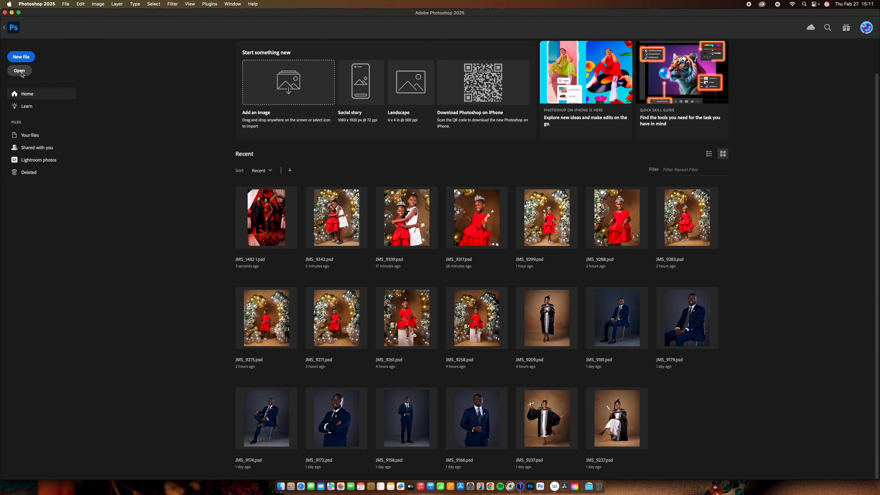
pyautogui.press('super+o')
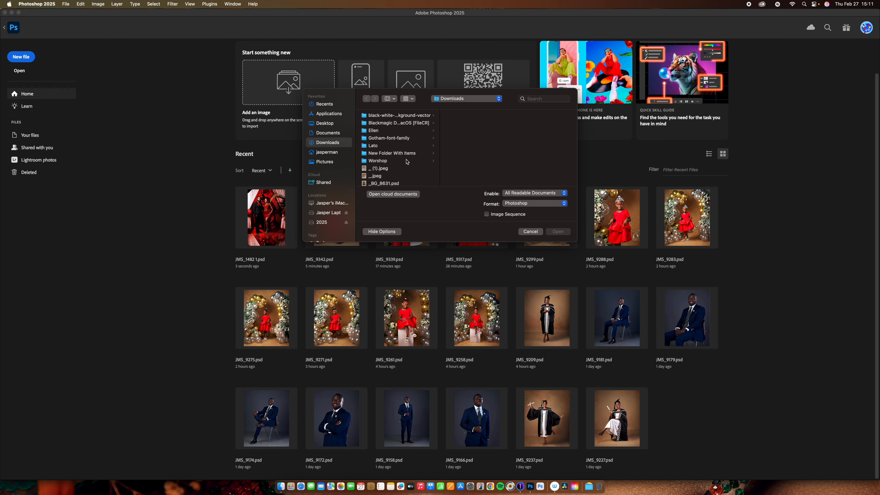
pyautogui.scroll(-3, 407, 161)
pyautogui.scroll(-5, 407, 161)
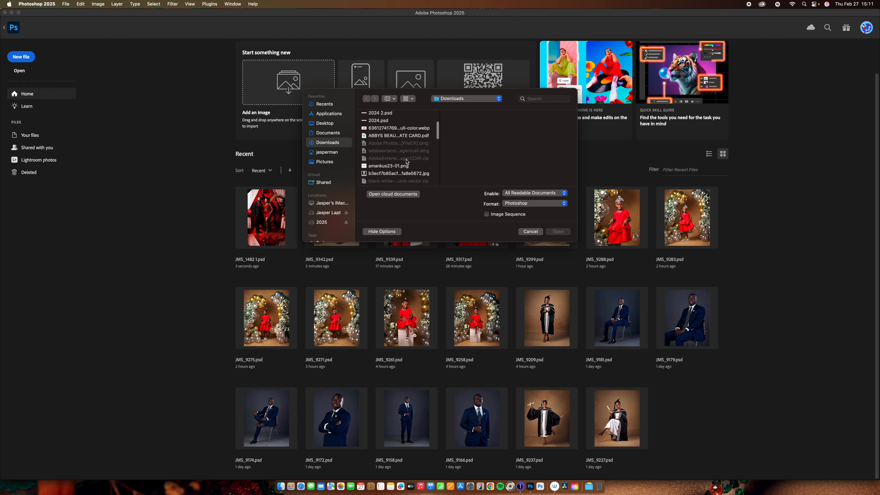
pyautogui.scroll(-6, 407, 162)
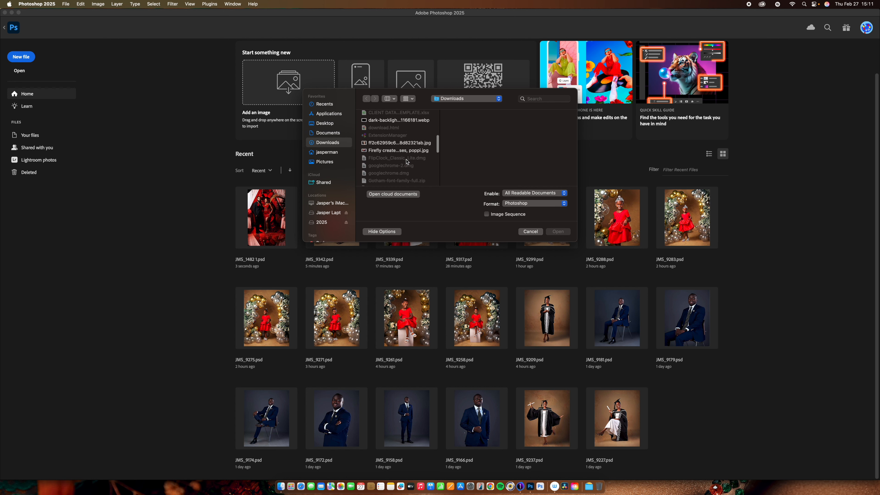
pyautogui.scroll(-3, 407, 162)
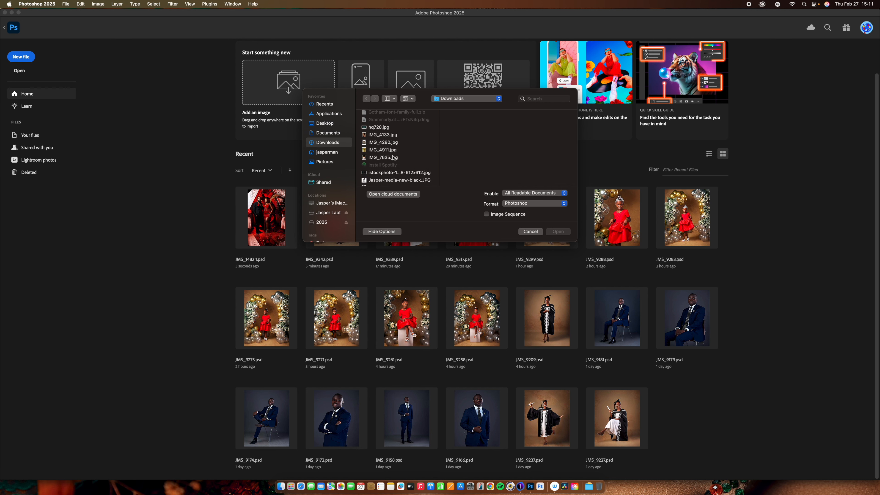
pyautogui.scroll(-4, 394, 158)
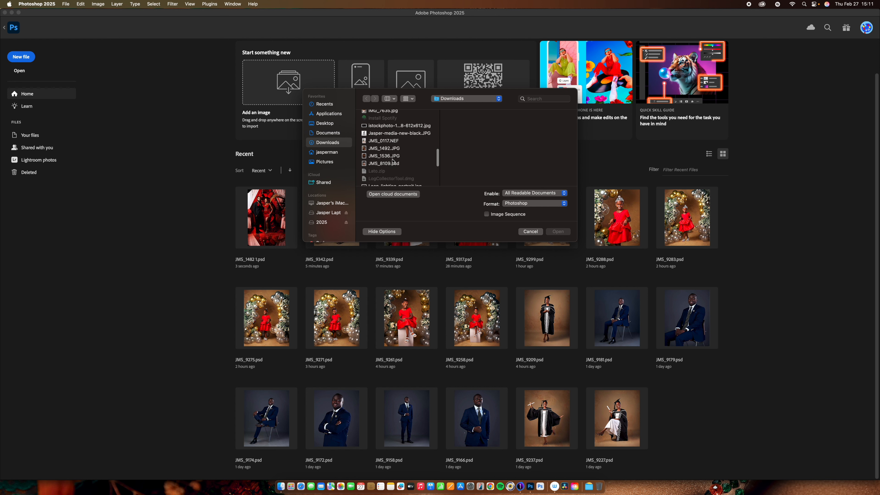
pyautogui.click(388, 163)
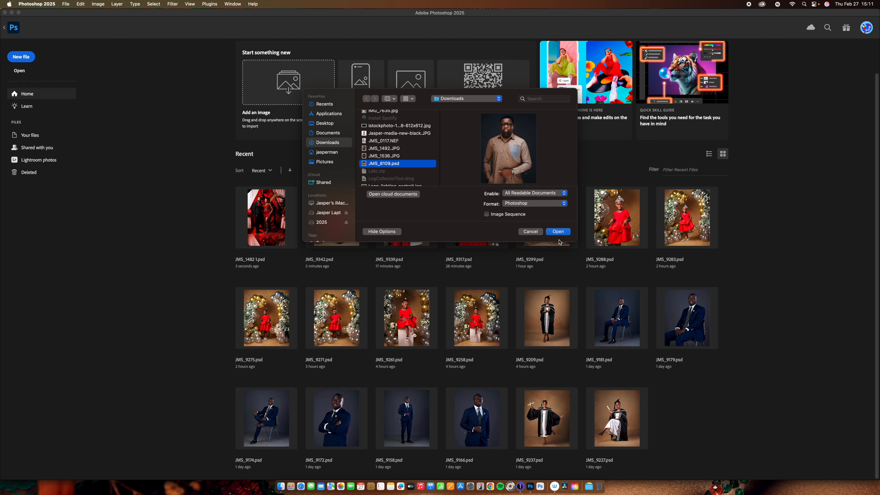
pyautogui.click(564, 231)
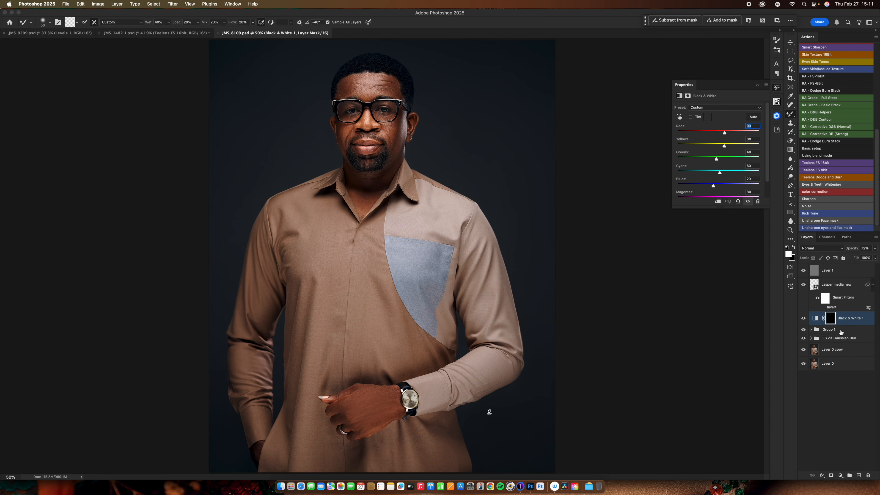
# - Copy Group 1 from JMS_8109.psd into JMS_1482 1.psd above the Teelens FS 16bit group and expand it
pyautogui.moveTo(839, 330); pyautogui.dragTo(395, 246)
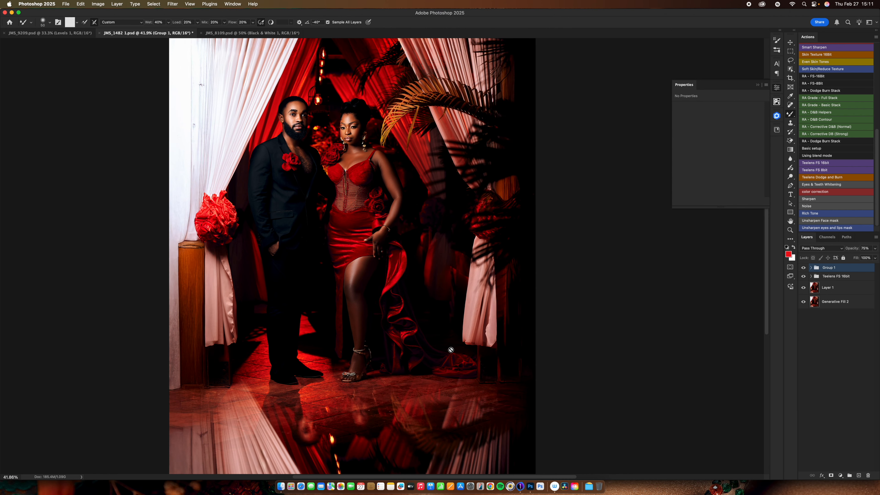
pyautogui.scroll(-3, 413, 299)
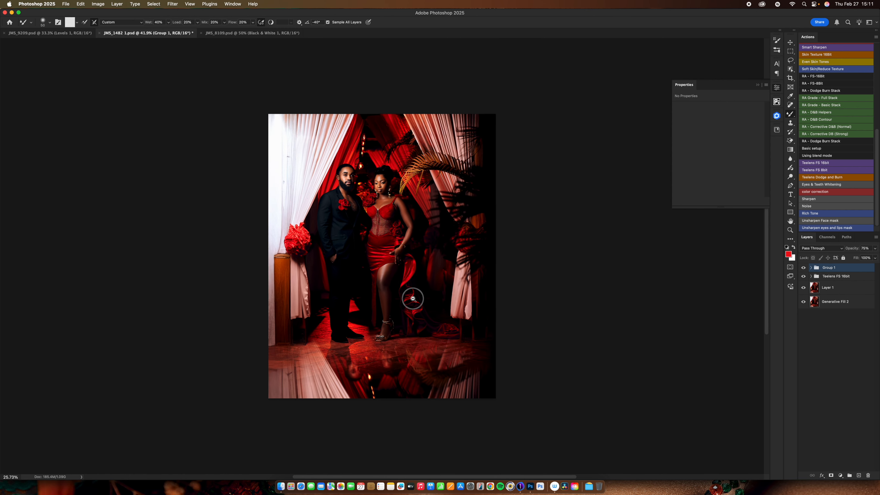
pyautogui.scroll(3, 413, 298)
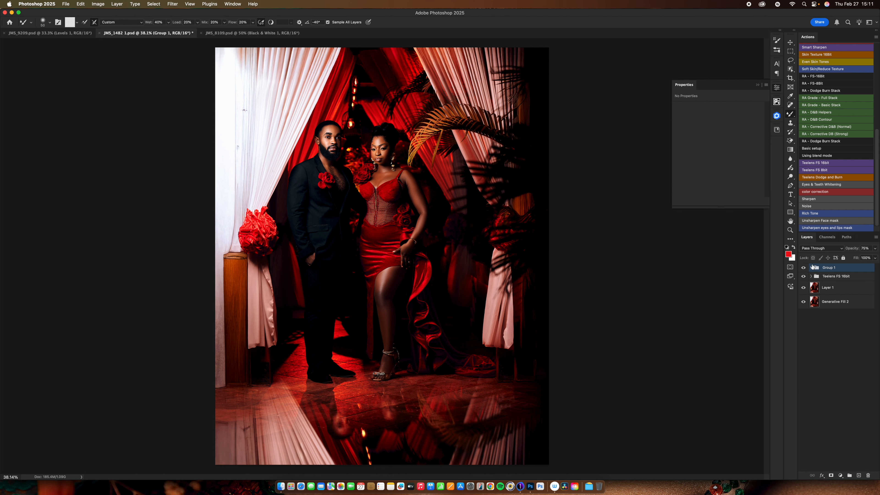
pyautogui.click(811, 267)
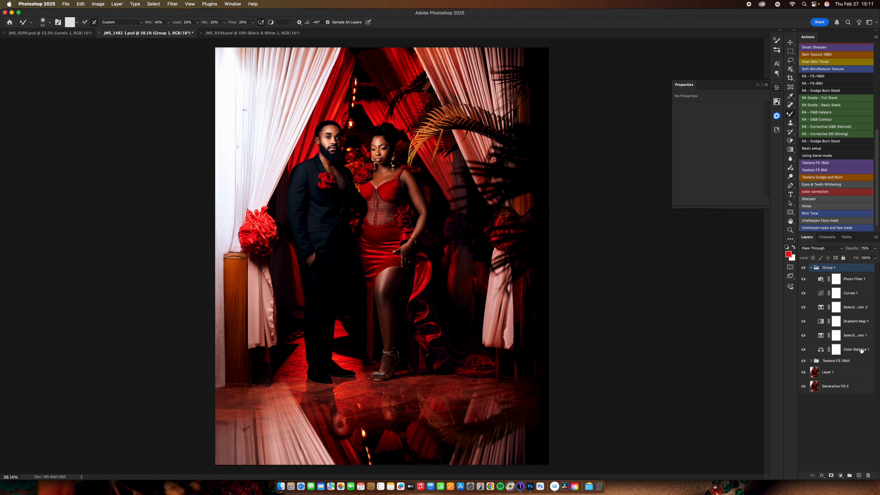
# - Hide every adjustment above Color Balance 1 in Group 1 and compare the photo with and without Color Balance 1
pyautogui.click(870, 350)
pyautogui.click(803, 350)
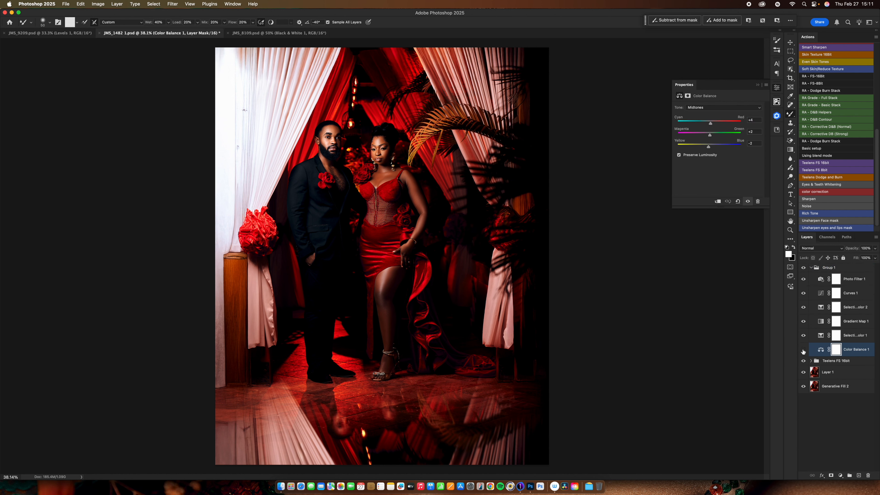
pyautogui.moveTo(804, 278); pyautogui.dragTo(804, 336)
pyautogui.click(804, 350)
pyautogui.click(805, 349)
pyautogui.click(804, 349)
pyautogui.moveTo(408, 142); pyautogui.dragTo(432, 165)
pyautogui.press('super+0')
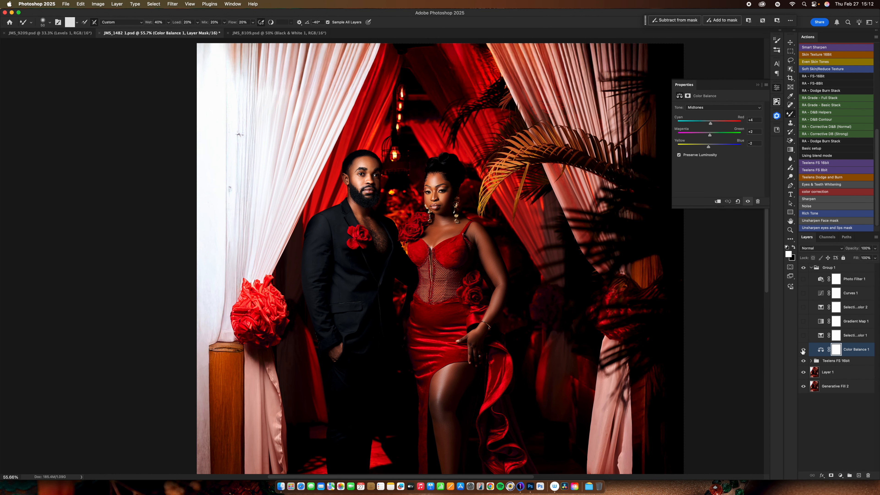
pyautogui.click(804, 350)
pyautogui.click(804, 349)
pyautogui.click(804, 350)
pyautogui.click(803, 351)
# - Review the Color Balance 1 settings across its tonal ranges, including Highlights
pyautogui.click(746, 107)
pyautogui.click(747, 115)
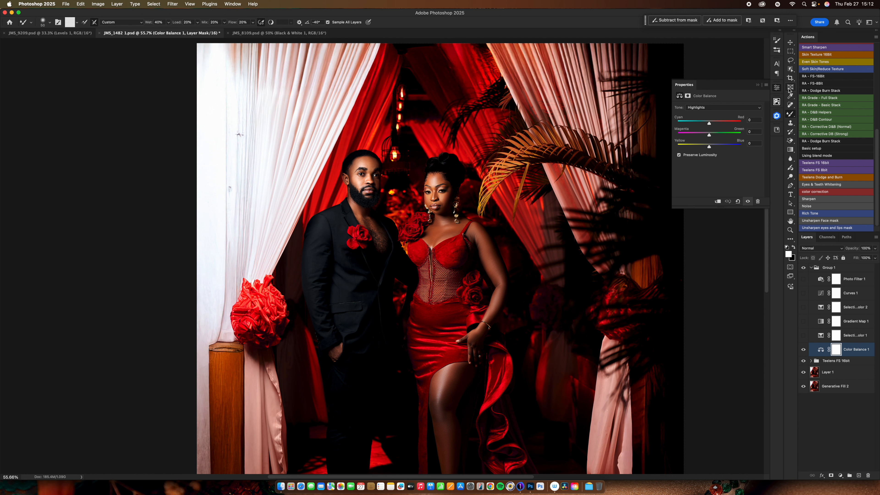
pyautogui.click(741, 110)
pyautogui.click(719, 93)
# - Show the first Selective Color adjustment in Group 1, compare the photo with and without it, and review its Neutrals settings
pyautogui.click(804, 337)
pyautogui.click(816, 336)
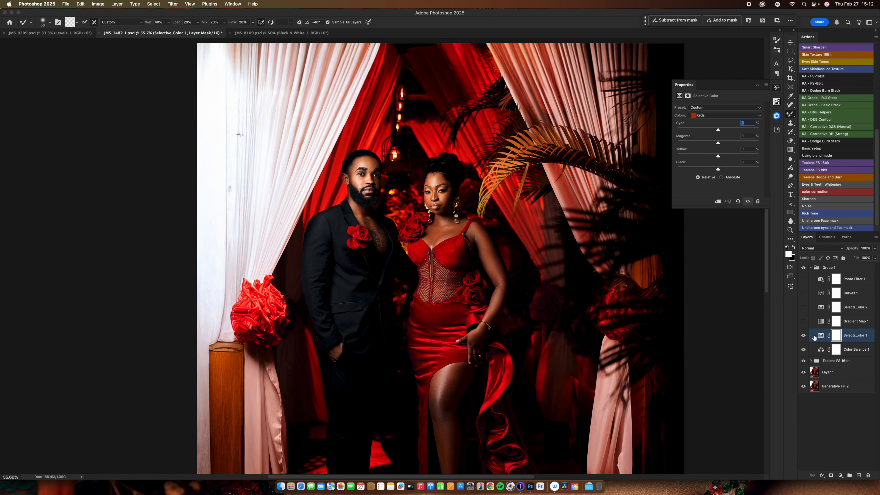
pyautogui.click(805, 340)
pyautogui.click(805, 339)
pyautogui.click(806, 341)
pyautogui.click(806, 340)
pyautogui.click(806, 340)
pyautogui.click(807, 339)
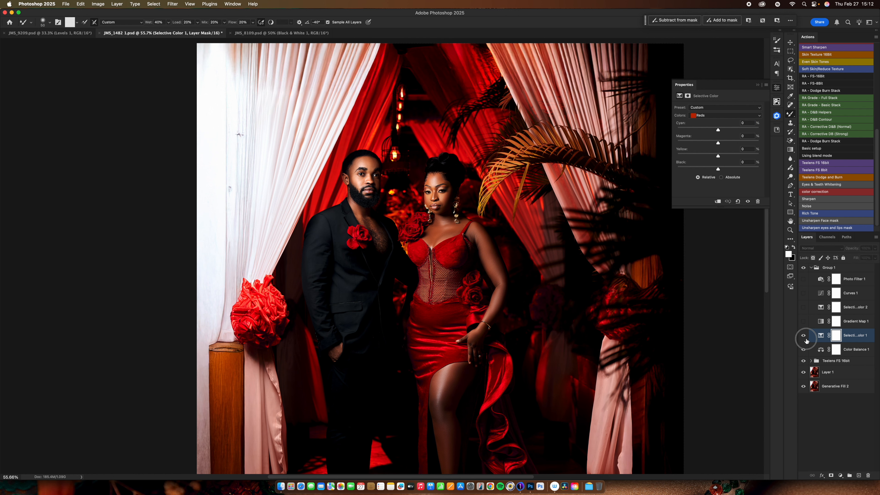
pyautogui.click(713, 116)
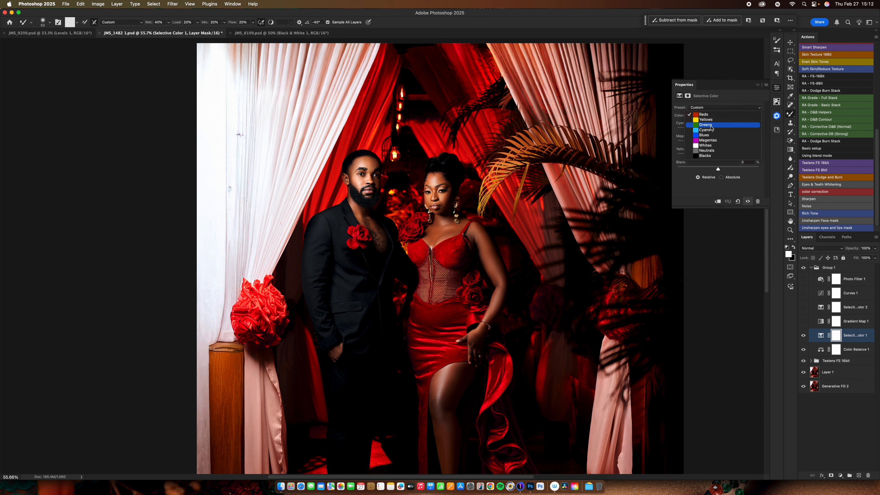
pyautogui.click(707, 151)
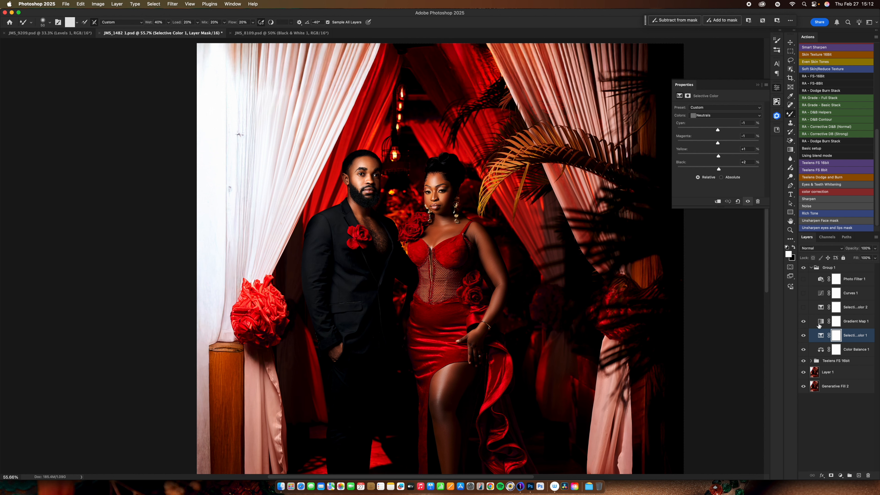
# - Examine the Gradient Map 1 settings and compare the photo with and without the gradient map
pyautogui.click(820, 324)
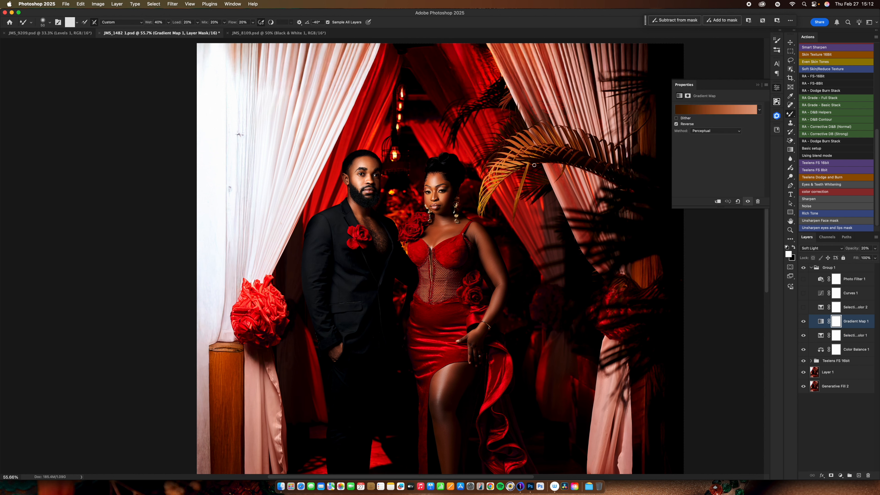
pyautogui.click(804, 322)
pyautogui.click(804, 322)
pyautogui.click(804, 323)
pyautogui.click(804, 323)
# - Show the Selective Color 2 adjustment and review its settings for Blacks
pyautogui.click(803, 308)
pyautogui.click(818, 308)
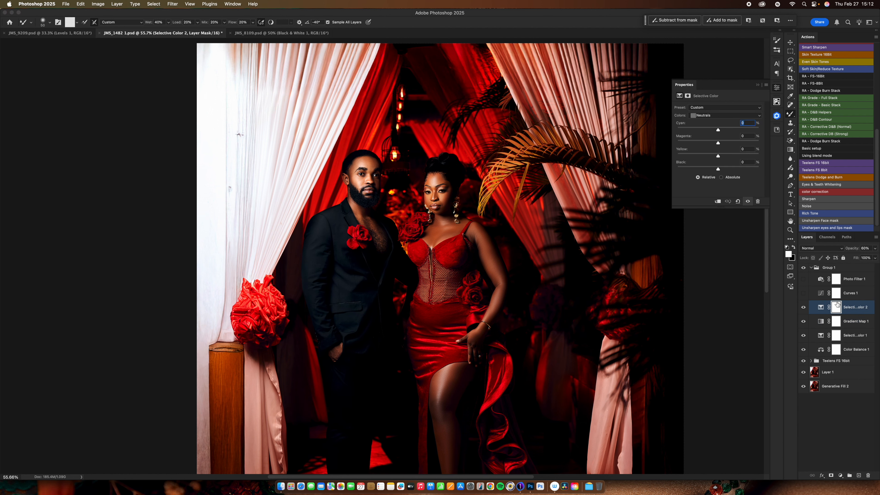
pyautogui.click(712, 118)
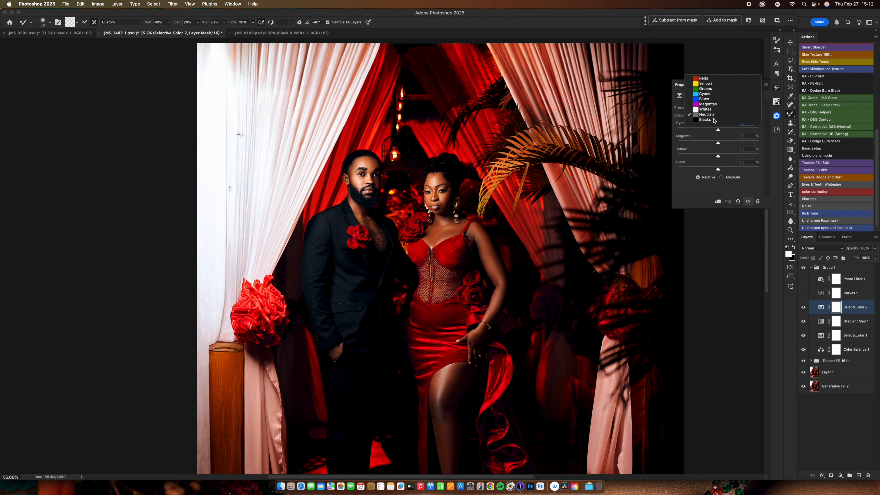
pyautogui.click(713, 121)
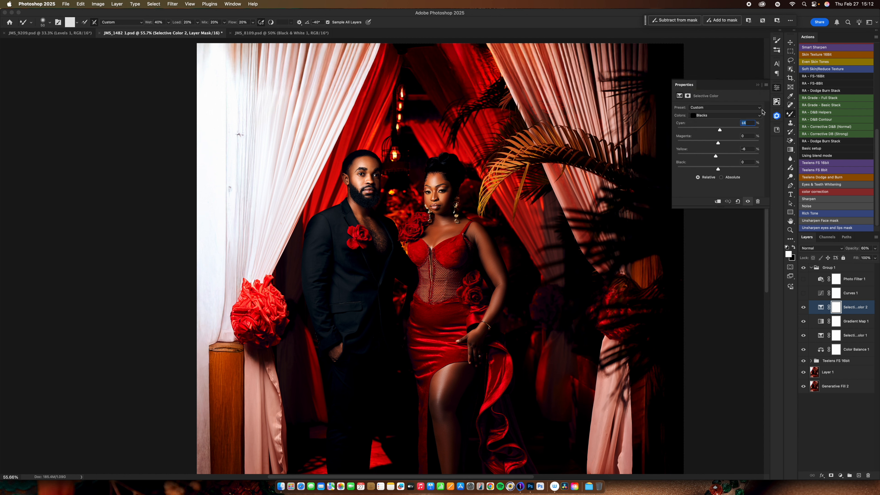
pyautogui.click(805, 310)
# - Show the Curves 1 and Photo Filter 1 adjustments, checking the photo with and without the curves
pyautogui.click(804, 293)
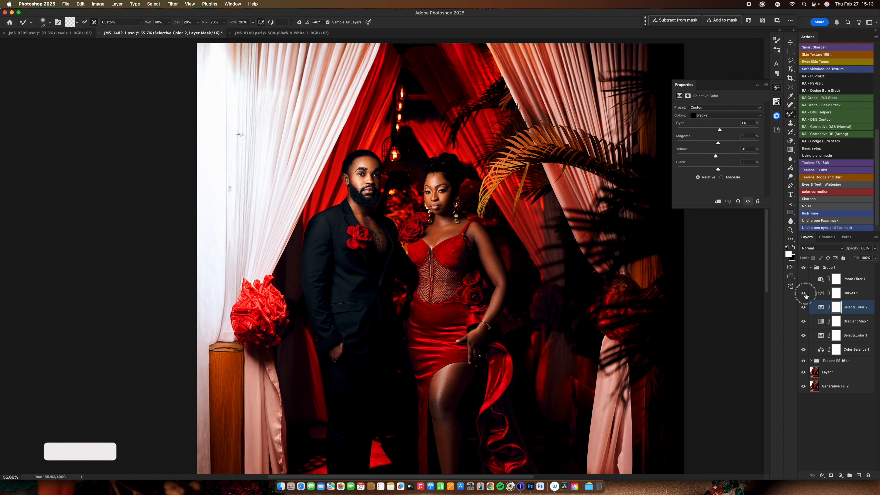
pyautogui.click(824, 291)
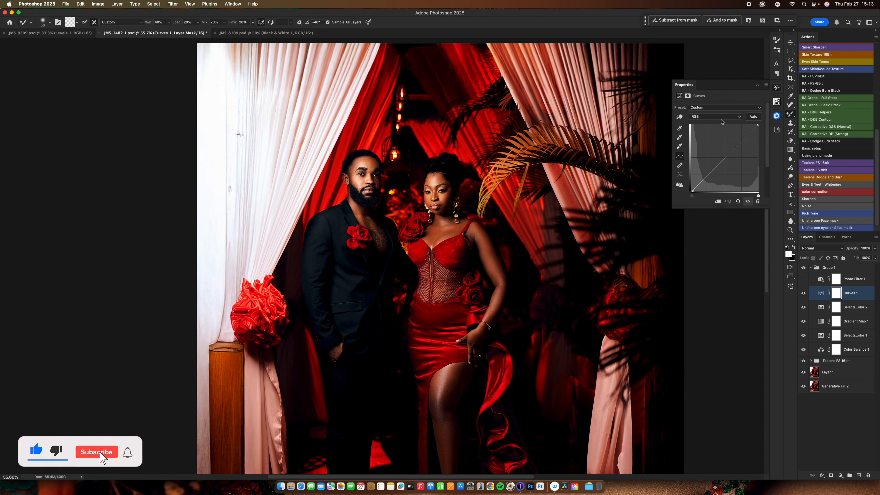
pyautogui.click(805, 293)
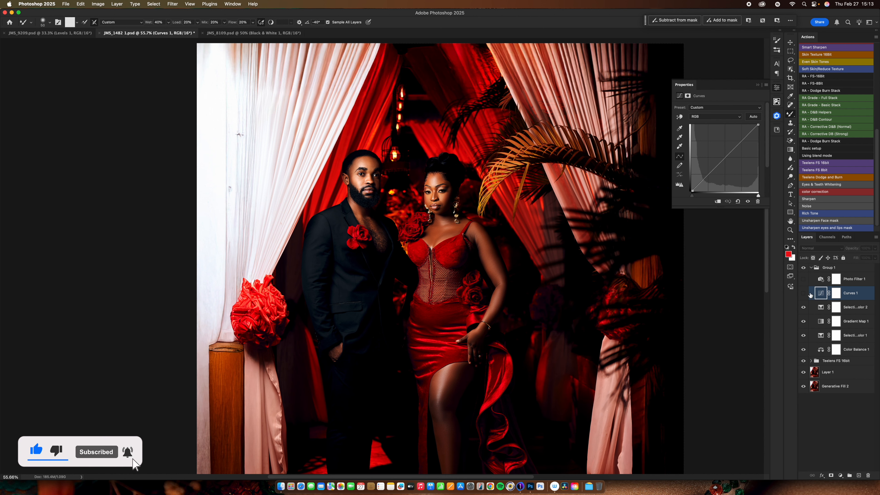
pyautogui.doubleClick(811, 295)
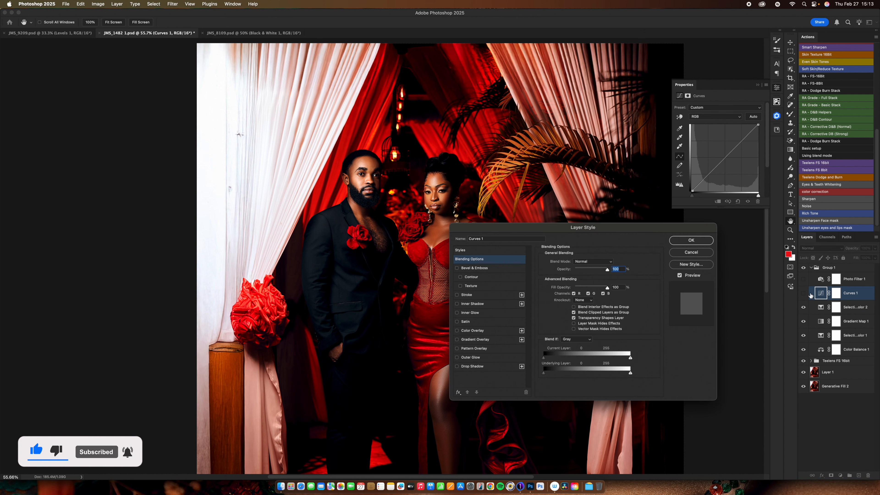
pyautogui.click(710, 253)
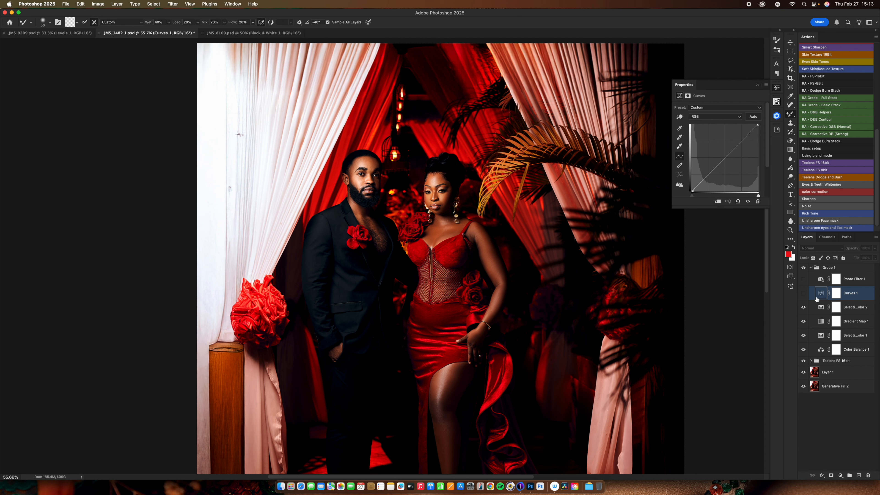
pyautogui.click(804, 293)
pyautogui.click(805, 280)
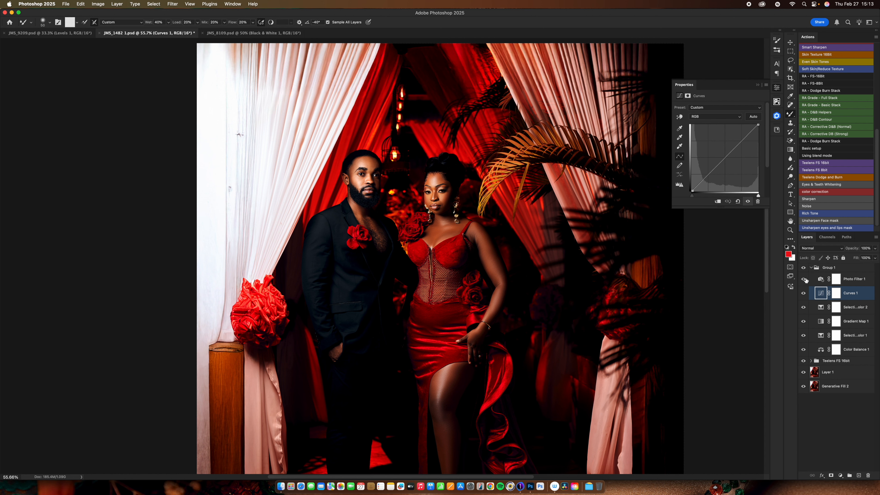
# - Show the Photo Filter 1 settings in Group 1, view the whole photo, and collapse the group
pyautogui.click(821, 280)
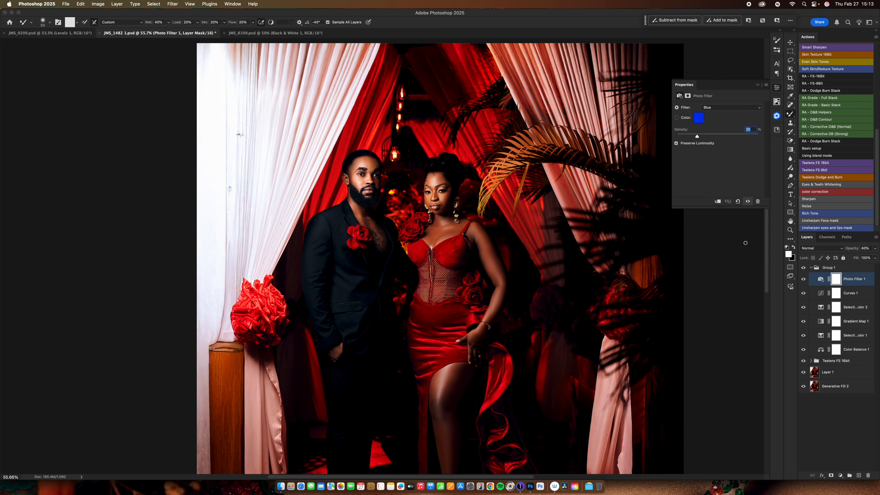
pyautogui.moveTo(570, 252); pyautogui.dragTo(537, 278)
pyautogui.moveTo(458, 308); pyautogui.dragTo(503, 303)
pyautogui.click(811, 268)
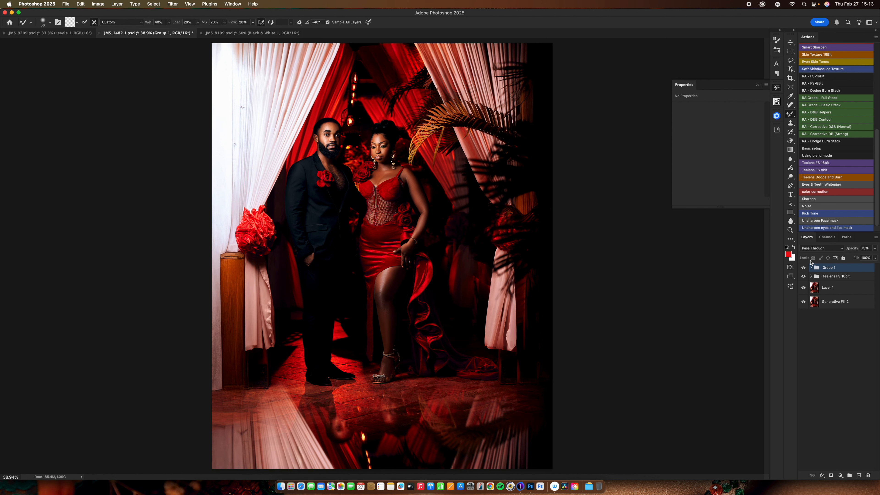
# - Raise the midtones slightly on the RGB curve of the Curves 1 adjustment in Group 1
pyautogui.click(812, 268)
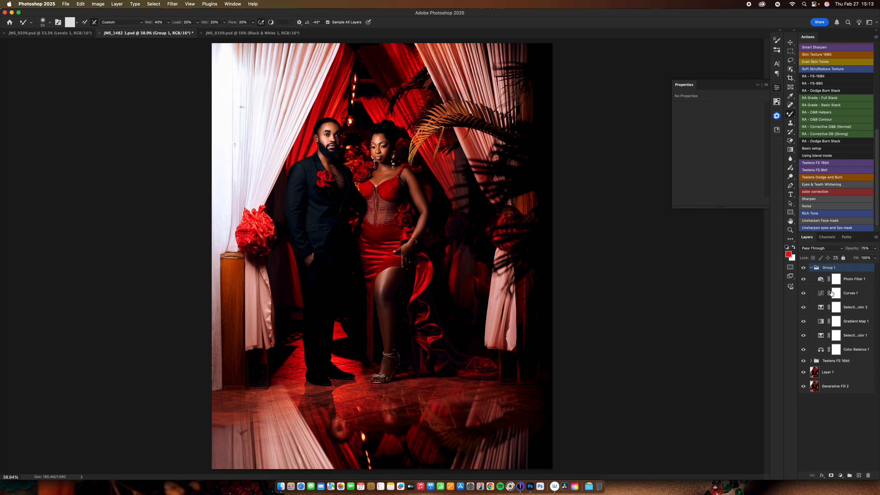
pyautogui.click(821, 294)
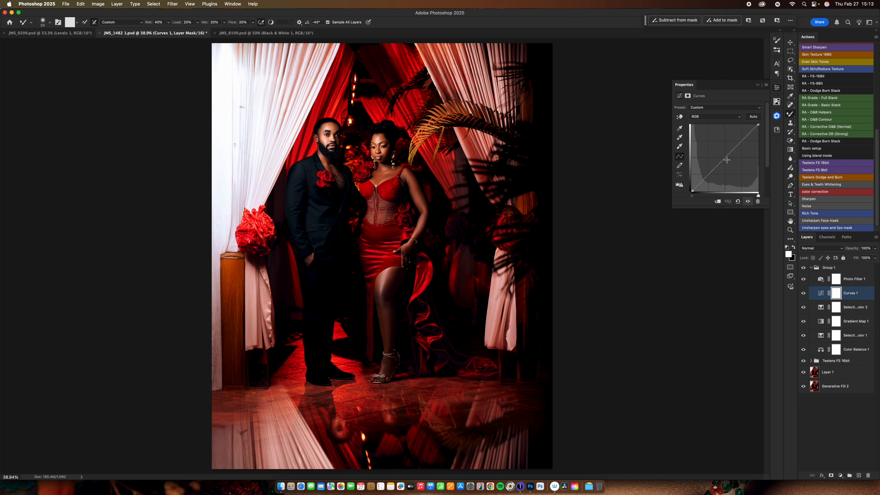
pyautogui.moveTo(727, 160); pyautogui.dragTo(723, 156)
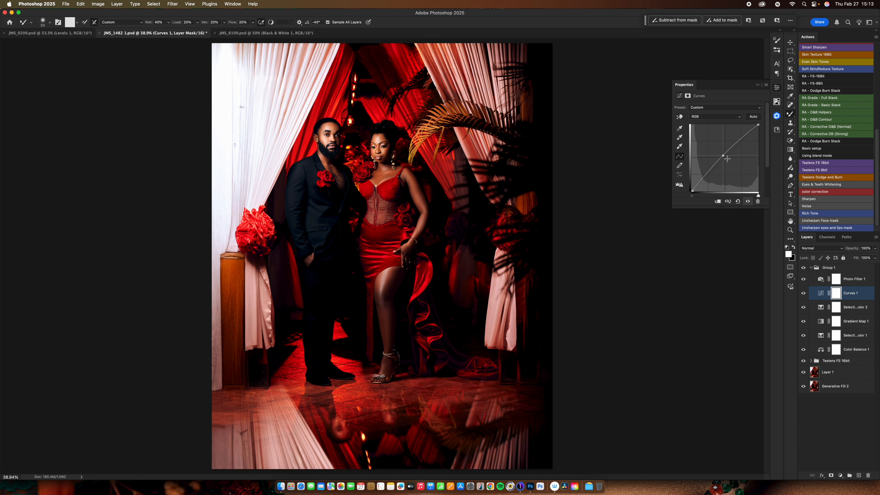
# - Compare the photo with and without Group 1, then collapse the group
pyautogui.click(804, 268)
pyautogui.click(804, 268)
pyautogui.click(804, 269)
pyautogui.click(804, 268)
pyautogui.click(812, 268)
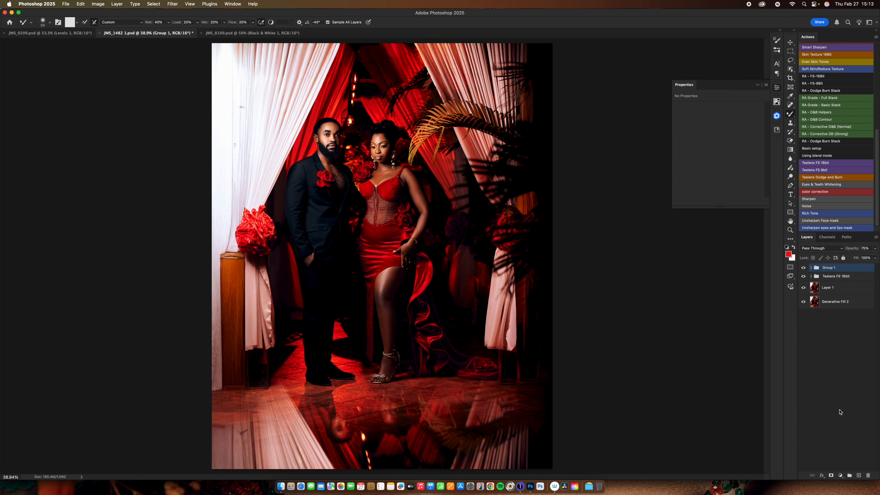
# - Add a Black & White adjustment above Group 1 and set its Reds to 90 and Yellows to 132, judging it on the woman's face
pyautogui.click(841, 475)
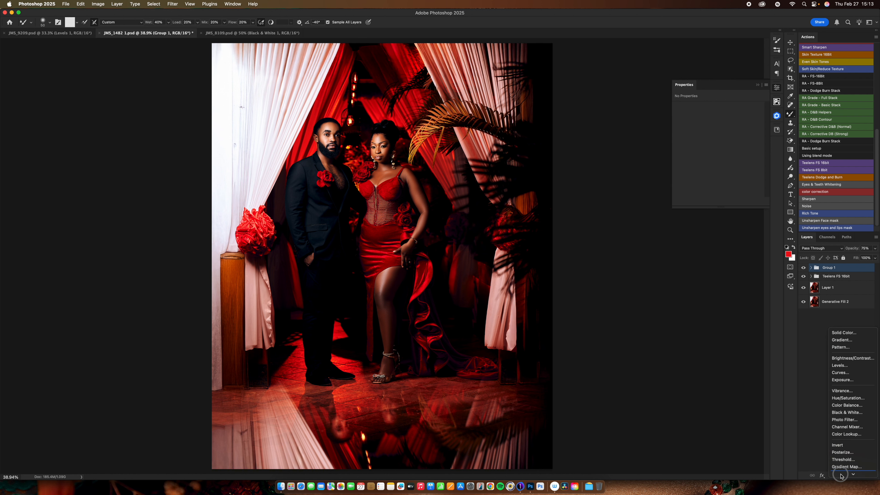
pyautogui.click(837, 411)
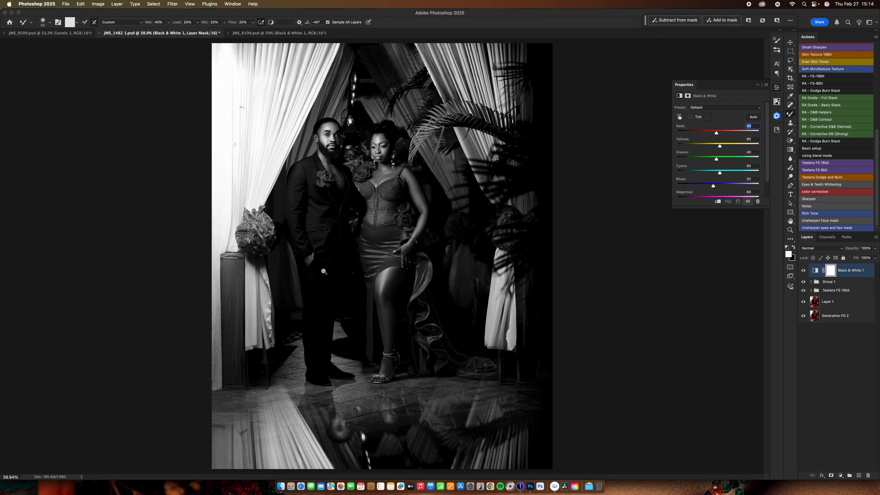
pyautogui.moveTo(362, 148)
pyautogui.mouseDown()
pyautogui.moveTo(435, 150)
pyautogui.moveTo(398, 229)
pyautogui.moveTo(429, 225)
pyautogui.mouseUp()
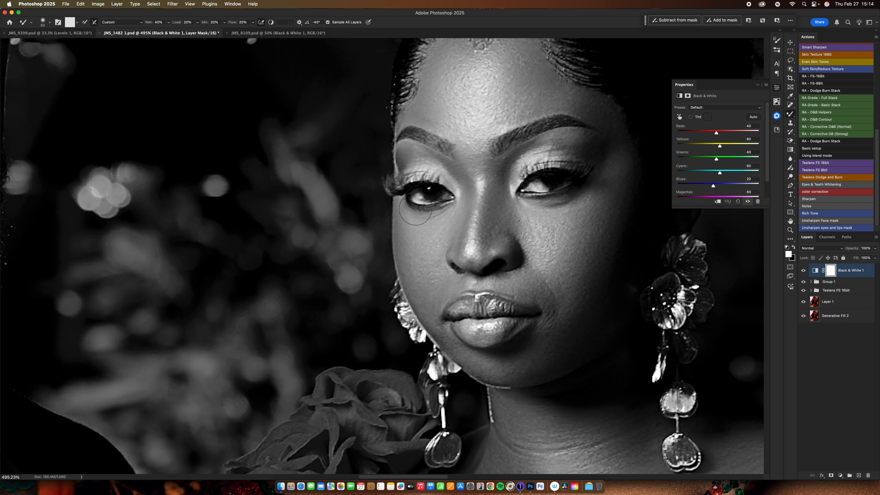
pyautogui.press('[')
pyautogui.press('[')
pyautogui.press('[')
pyautogui.moveTo(716, 135); pyautogui.dragTo(732, 149)
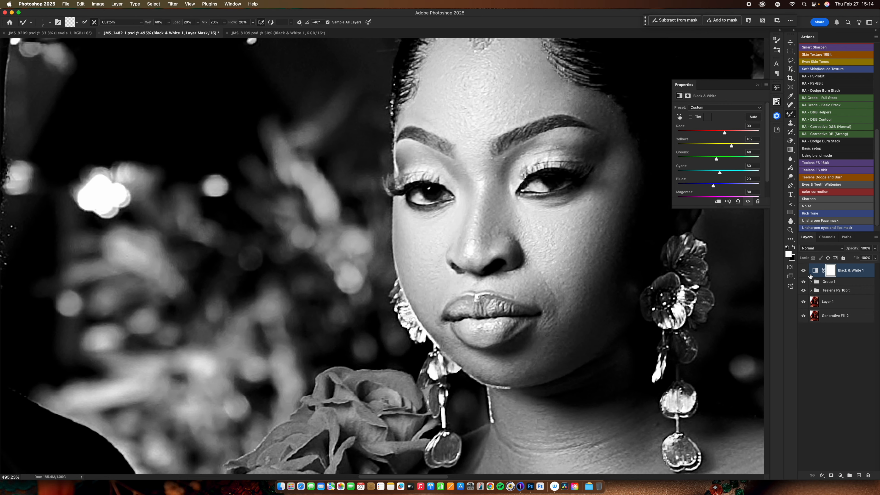
# - Compare the black-and-white conversion on and off, and set Greens to 69, Cyans to 50, Blues to 134 and Magentas to 94
pyautogui.click(804, 272)
pyautogui.click(804, 271)
pyautogui.scroll(-2, 731, 190)
pyautogui.moveTo(723, 180); pyautogui.dragTo(724, 150)
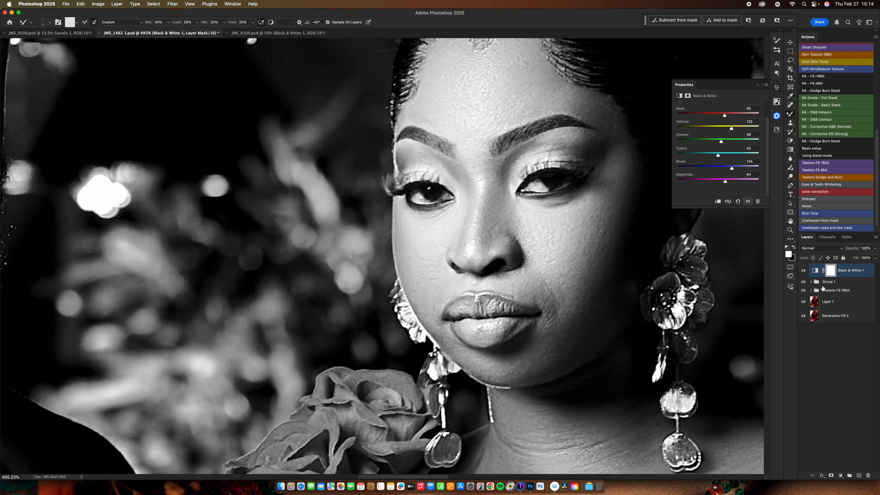
# - Invert the Black & White 1 mask and paint white over the whites of the woman's eyes with a small brush at 10% flow
pyautogui.press('super+i')
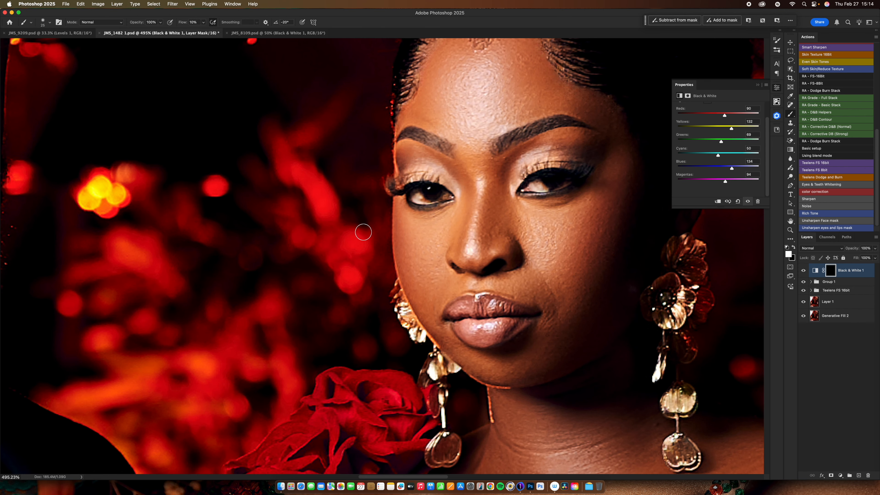
pyautogui.hotkey('shift', 'b')
pyautogui.press('[')
pyautogui.press('[')
pyautogui.press('[')
pyautogui.press(']')
pyautogui.moveTo(541, 188)
pyautogui.mouseDown()
pyautogui.moveTo(529, 185)
pyautogui.moveTo(557, 191)
pyautogui.moveTo(532, 188)
pyautogui.mouseUp()
pyautogui.moveTo(456, 201)
pyautogui.mouseDown()
pyautogui.moveTo(452, 197)
pyautogui.moveTo(411, 198)
pyautogui.mouseUp()
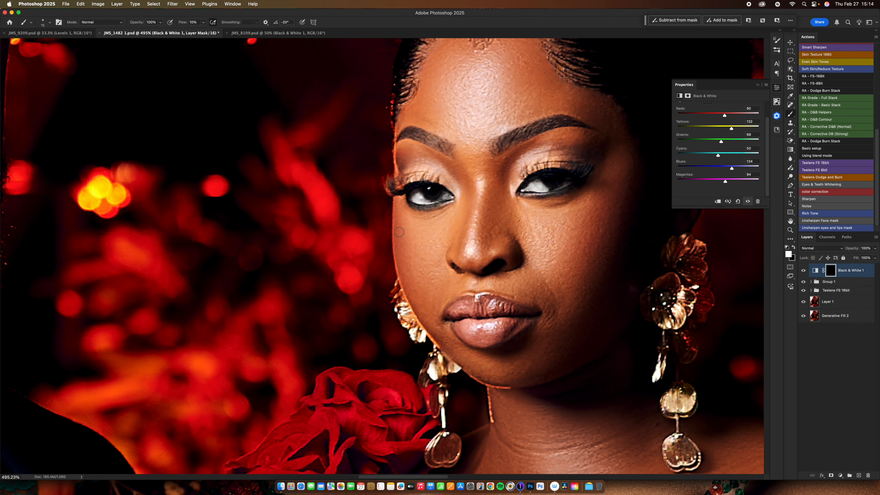
# - Paint white on the Black & White 1 mask over the whites of the man's eyes
pyautogui.moveTo(486, 256); pyautogui.dragTo(489, 255)
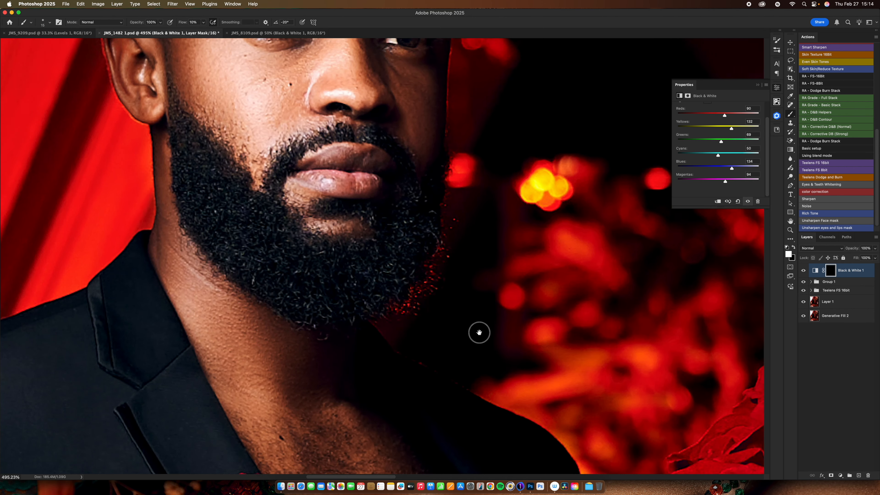
pyautogui.scroll(5, 477, 334)
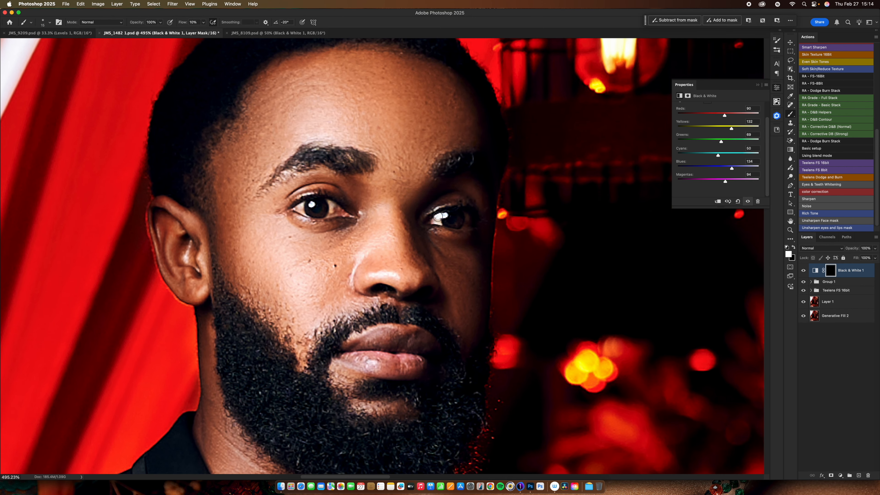
pyautogui.moveTo(439, 221)
pyautogui.mouseDown()
pyautogui.moveTo(430, 219)
pyautogui.moveTo(461, 222)
pyautogui.mouseUp()
pyautogui.moveTo(336, 217)
pyautogui.mouseDown()
pyautogui.moveTo(348, 215)
pyautogui.moveTo(328, 201)
pyautogui.moveTo(331, 217)
pyautogui.moveTo(346, 213)
pyautogui.moveTo(297, 211)
pyautogui.mouseUp()
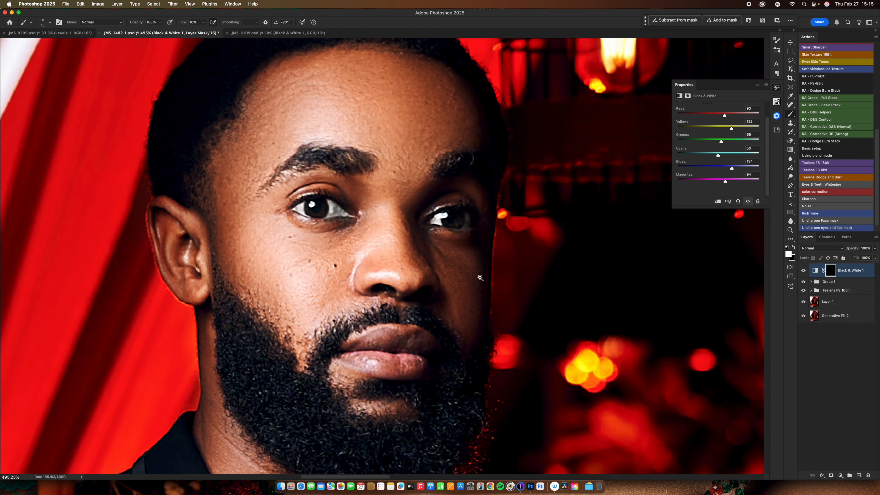
# - Reduce the Black & White 1 layer's opacity to 69% and compare the couple's eyes with and without it
pyautogui.moveTo(481, 278)
pyautogui.mouseDown()
pyautogui.moveTo(423, 323)
pyautogui.moveTo(351, 347)
pyautogui.mouseUp()
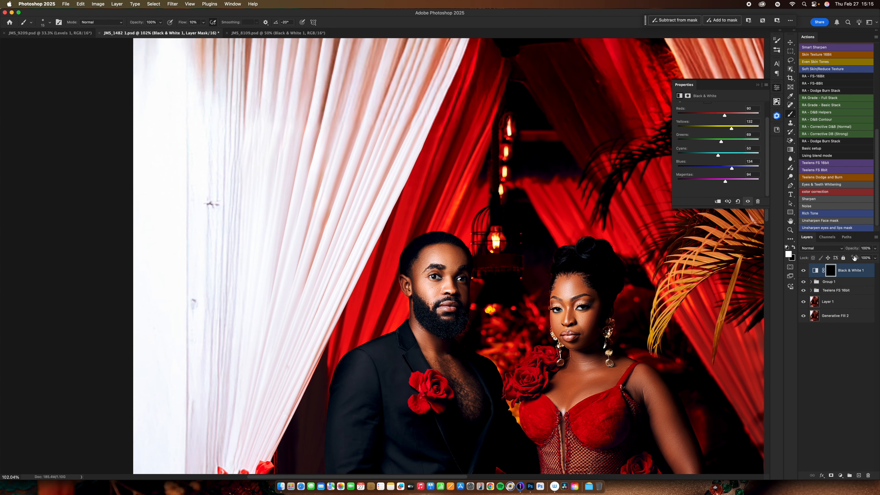
pyautogui.moveTo(856, 250); pyautogui.dragTo(853, 250)
pyautogui.moveTo(643, 314); pyautogui.dragTo(609, 317)
pyautogui.moveTo(666, 294); pyautogui.dragTo(669, 293)
pyautogui.moveTo(854, 251); pyautogui.dragTo(852, 251)
pyautogui.click(803, 271)
pyautogui.click(804, 271)
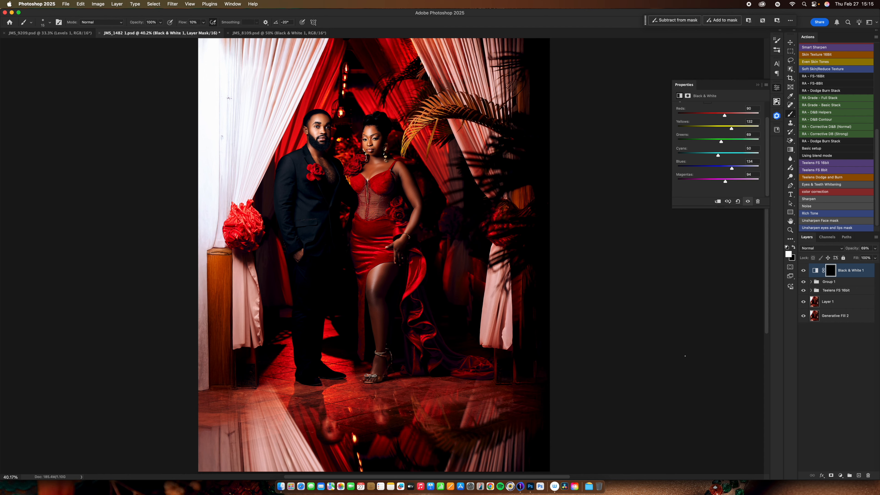
# - Examine the couple's faces and clothing at close range, then view the entire photo
pyautogui.moveTo(439, 225); pyautogui.dragTo(326, 149)
pyautogui.moveTo(393, 171)
pyautogui.mouseDown()
pyautogui.moveTo(464, 377)
pyautogui.moveTo(462, 351)
pyautogui.mouseUp()
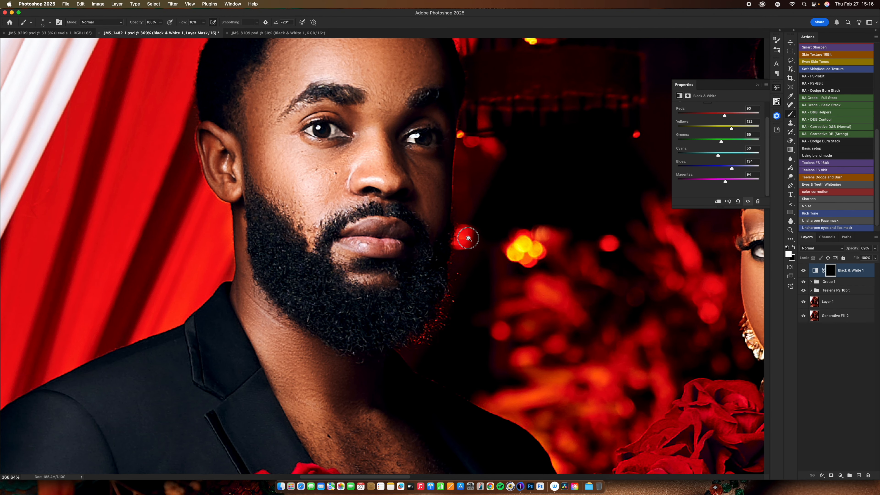
pyautogui.keyDown('alt'); pyautogui.click(464, 226); pyautogui.keyUp('alt')
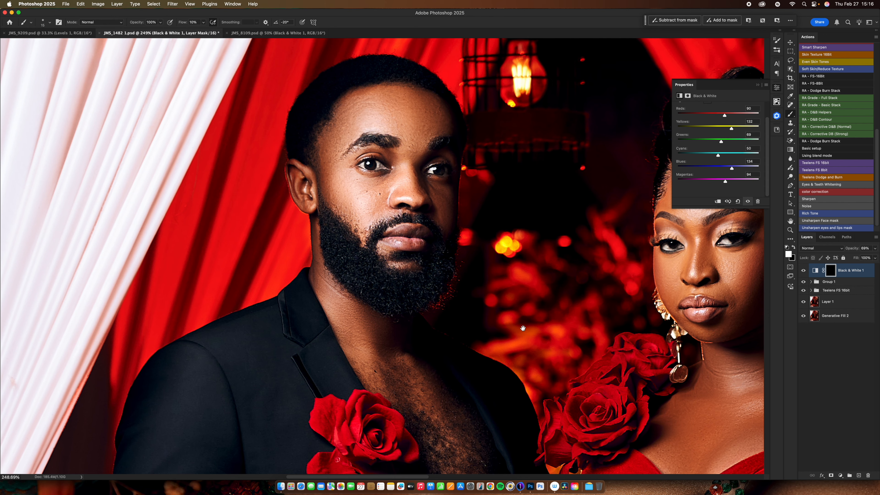
pyautogui.moveTo(537, 366); pyautogui.dragTo(512, 216)
pyautogui.moveTo(508, 402); pyautogui.dragTo(523, 257)
pyautogui.moveTo(517, 367); pyautogui.dragTo(515, 250)
pyautogui.moveTo(531, 387); pyautogui.dragTo(529, 263)
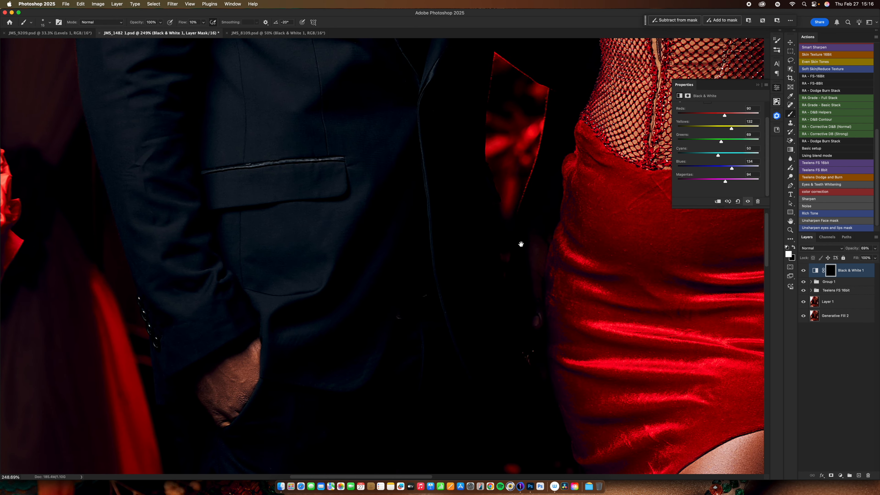
pyautogui.keyDown('alt'); pyautogui.click(498, 285); pyautogui.keyUp('alt')
pyautogui.keyDown('alt'); pyautogui.click(497, 285); pyautogui.keyUp('alt')
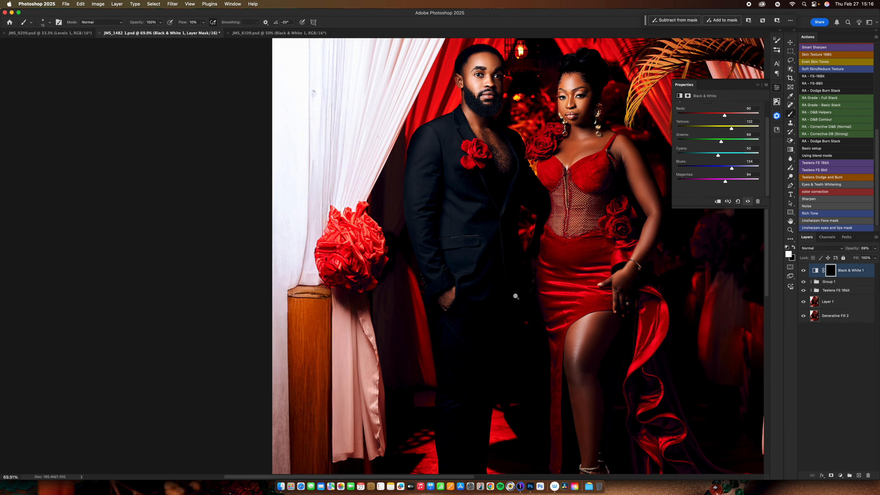
pyautogui.keyDown('alt'); pyautogui.click(586, 250); pyautogui.keyUp('alt')
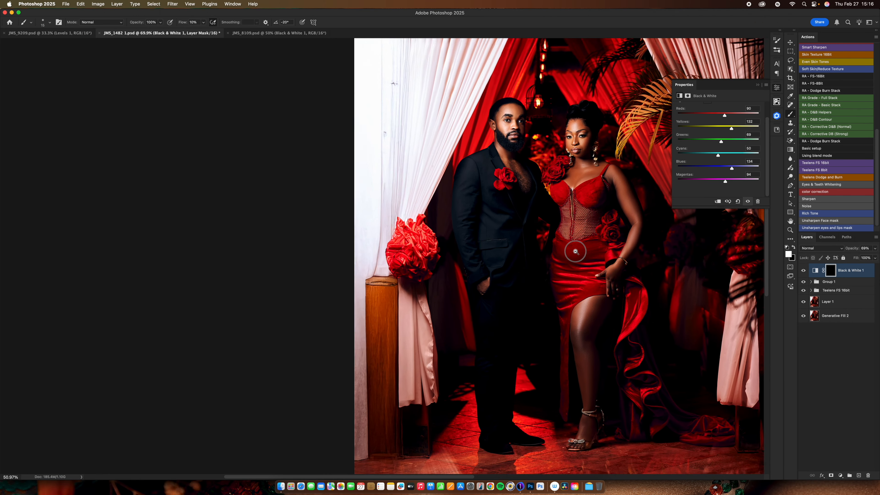
pyautogui.keyDown('alt'); pyautogui.click(572, 255); pyautogui.keyUp('alt')
pyautogui.keyDown('alt'); pyautogui.click(570, 262); pyautogui.keyUp('alt')
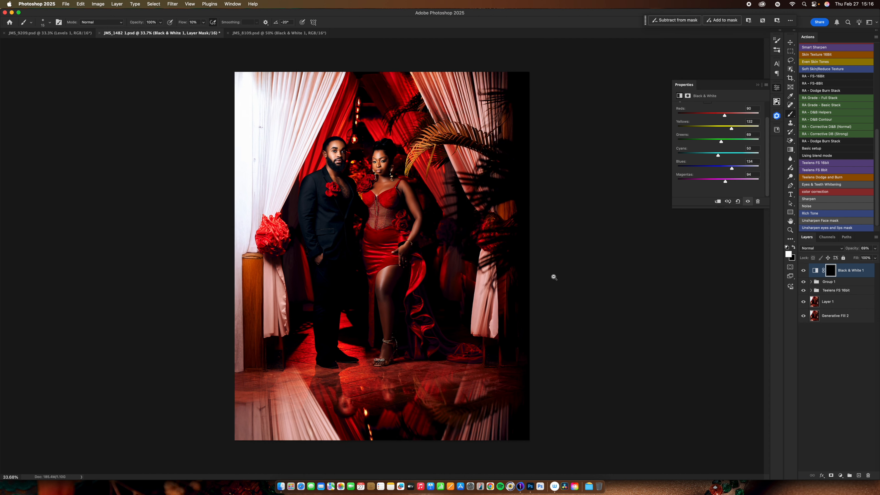